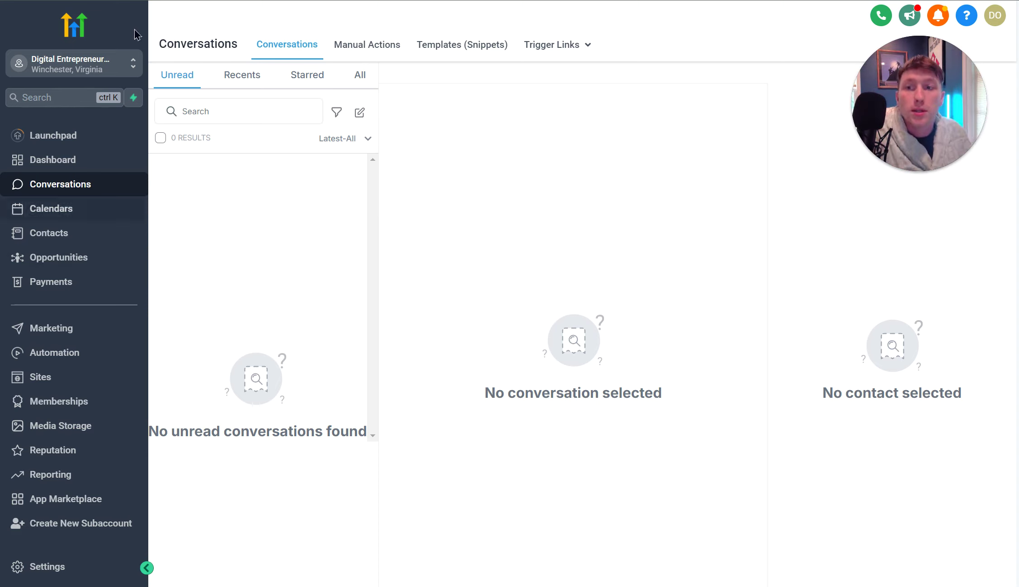
Open the Conversation AI settings and add Instagram and Facebook to the bot's supported channels.
{"action": "left_click", "coordinate": [82, 576]}
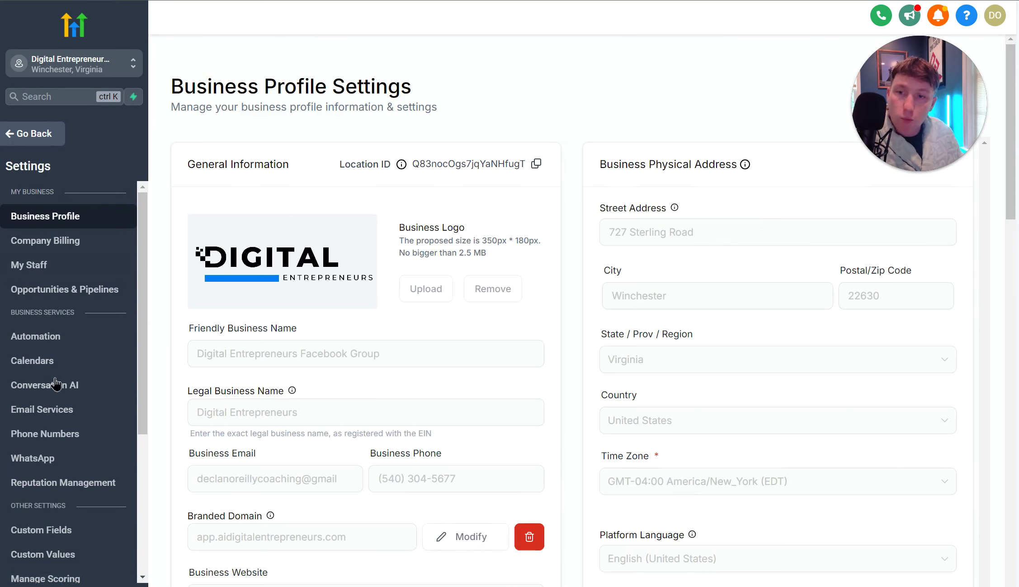
{"action": "left_click", "coordinate": [59, 395]}
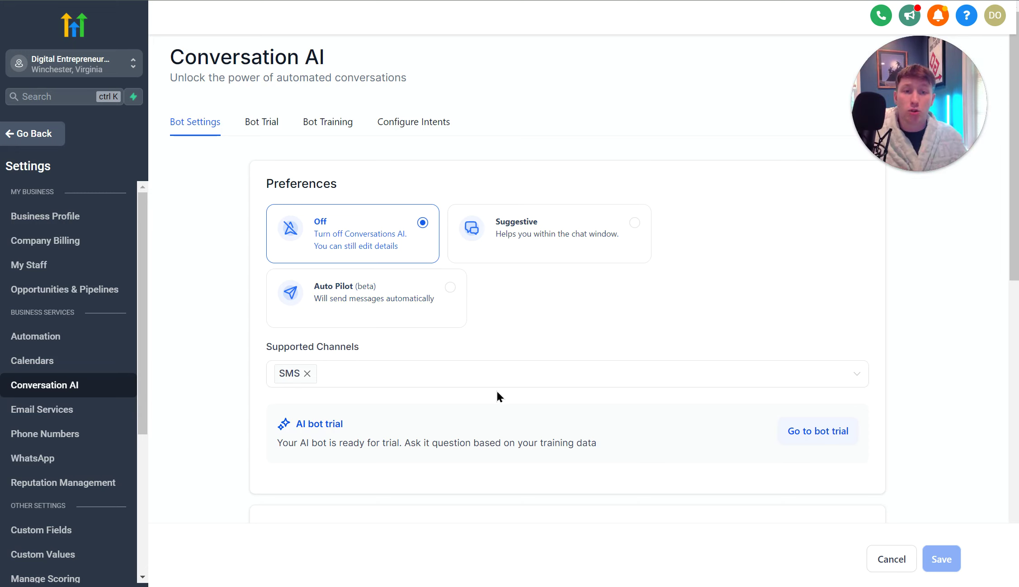
{"action": "left_click", "coordinate": [355, 381]}
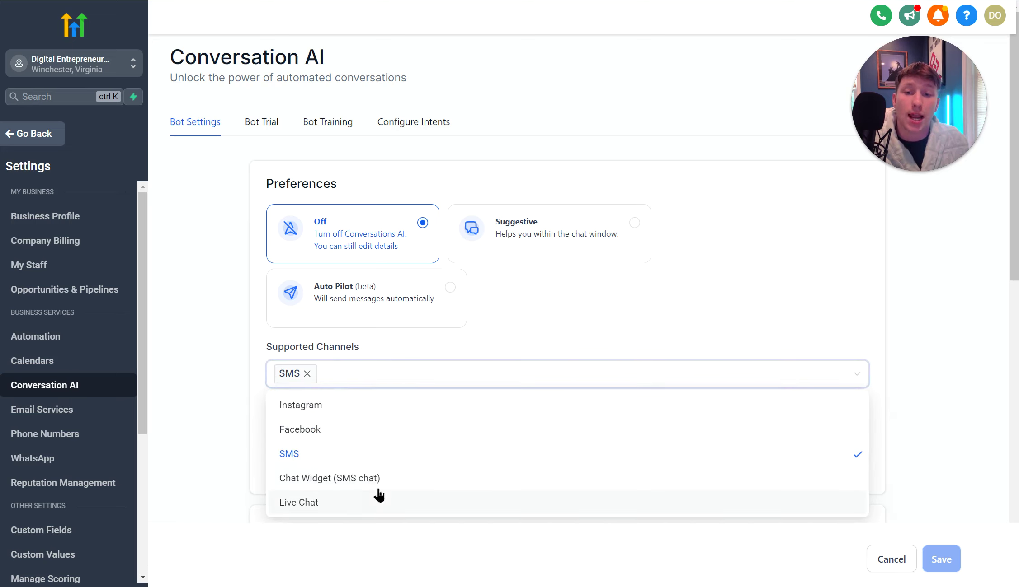
{"action": "left_click", "coordinate": [336, 404]}
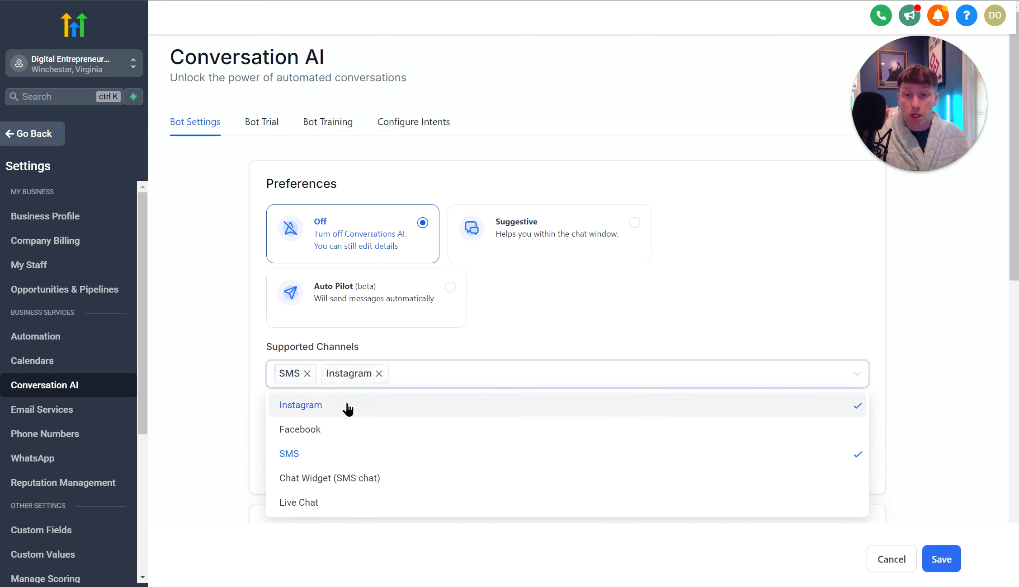
{"action": "left_click", "coordinate": [405, 430]}
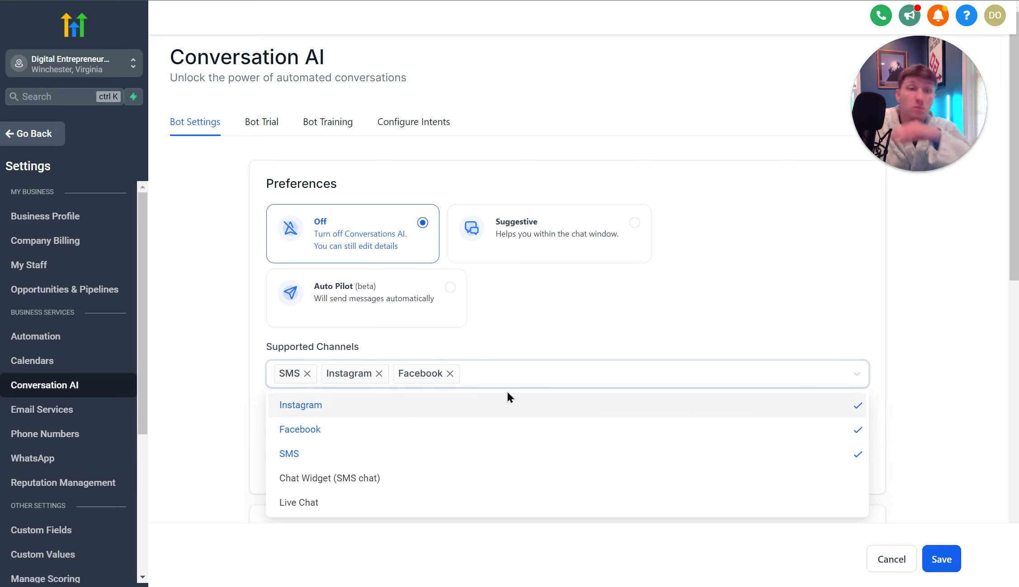
{"action": "left_click", "coordinate": [533, 339]}
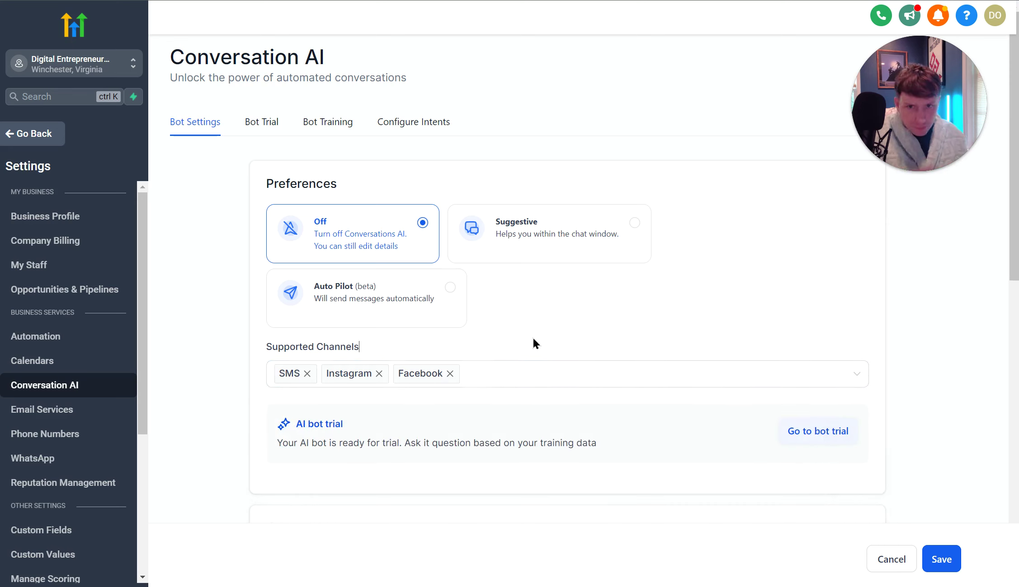
Review the bot's advanced settings, including business name, auto-pilot wait time, message limit, sleep option and pricing plan.
{"action": "scroll", "coordinate": [511, 375], "scroll_direction": "down", "scroll_amount": 8}
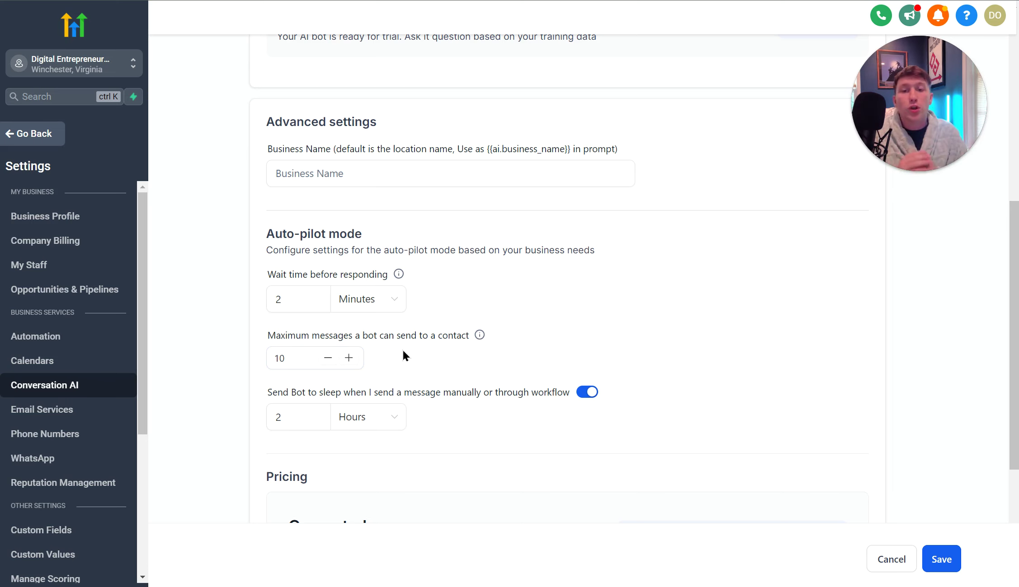
{"action": "scroll", "coordinate": [539, 251], "scroll_direction": "down", "scroll_amount": 4}
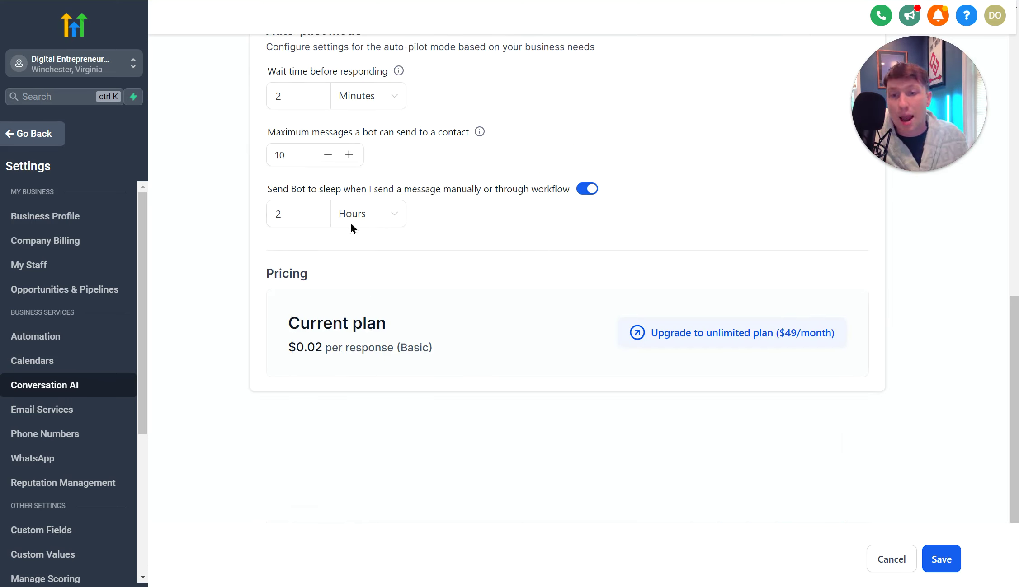
{"action": "scroll", "coordinate": [541, 378], "scroll_direction": "up", "scroll_amount": 4}
{"action": "scroll", "coordinate": [485, 403], "scroll_direction": "down", "scroll_amount": 4}
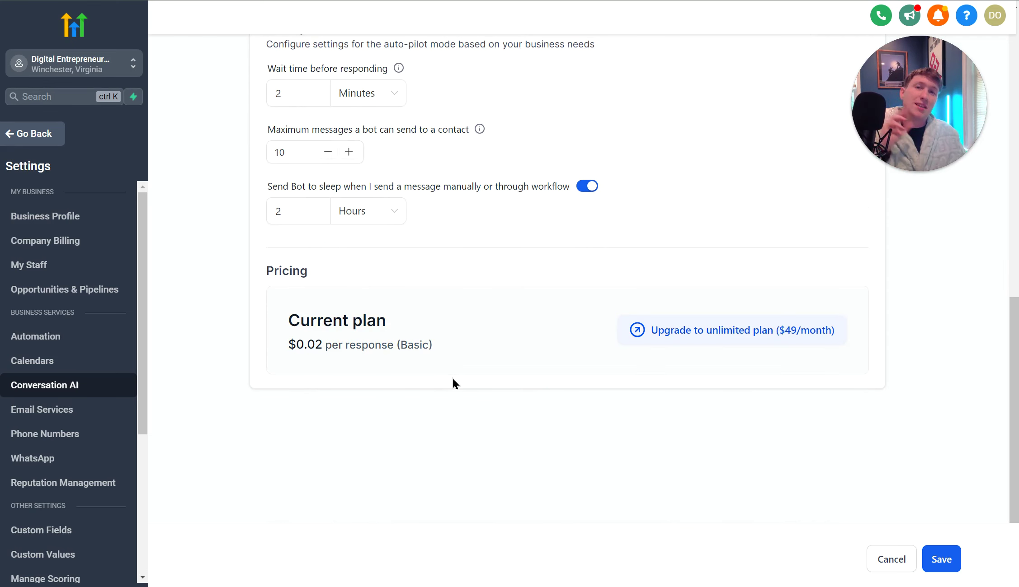
{"action": "scroll", "coordinate": [458, 369], "scroll_direction": "up", "scroll_amount": 4}
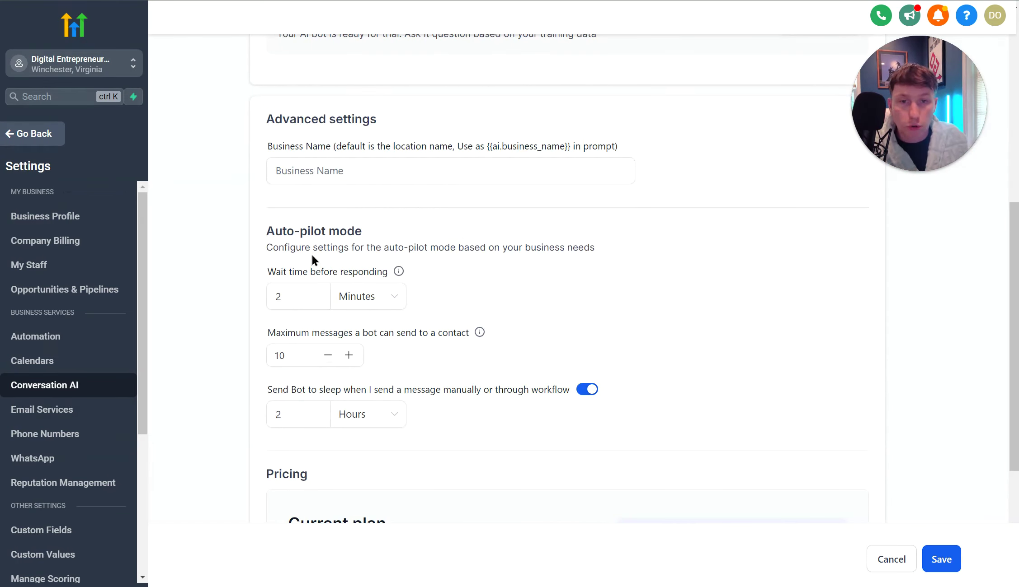
{"action": "scroll", "coordinate": [312, 260], "scroll_direction": "down", "scroll_amount": 4}
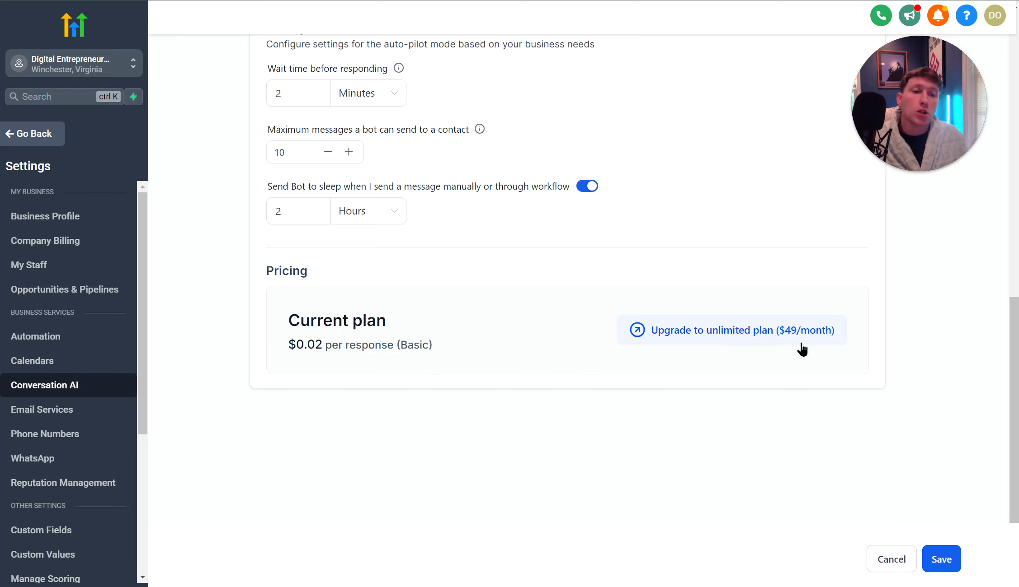
{"action": "scroll", "coordinate": [553, 516], "scroll_direction": "up", "scroll_amount": 10}
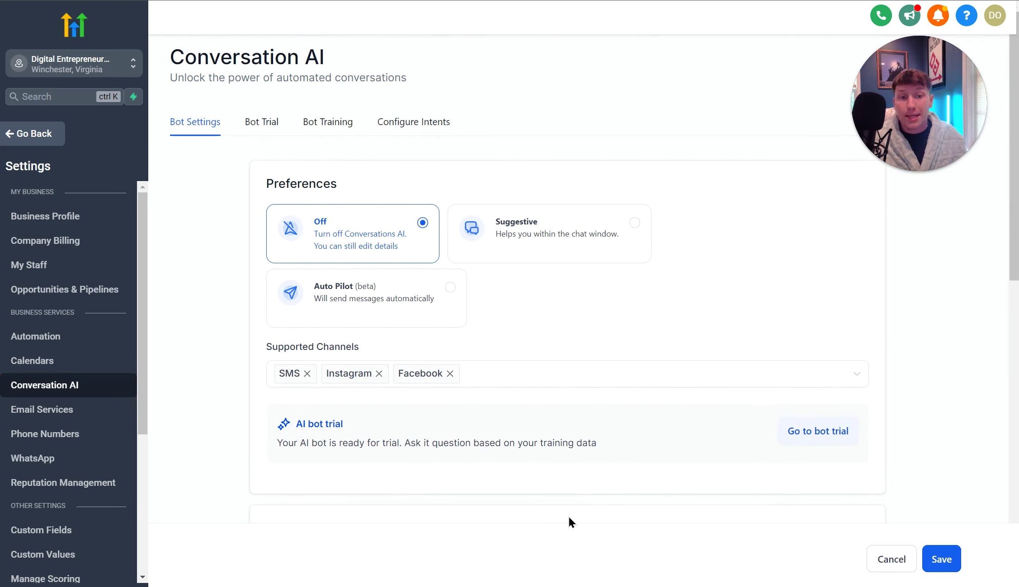
{"action": "scroll", "coordinate": [587, 440], "scroll_direction": "down", "scroll_amount": 10}
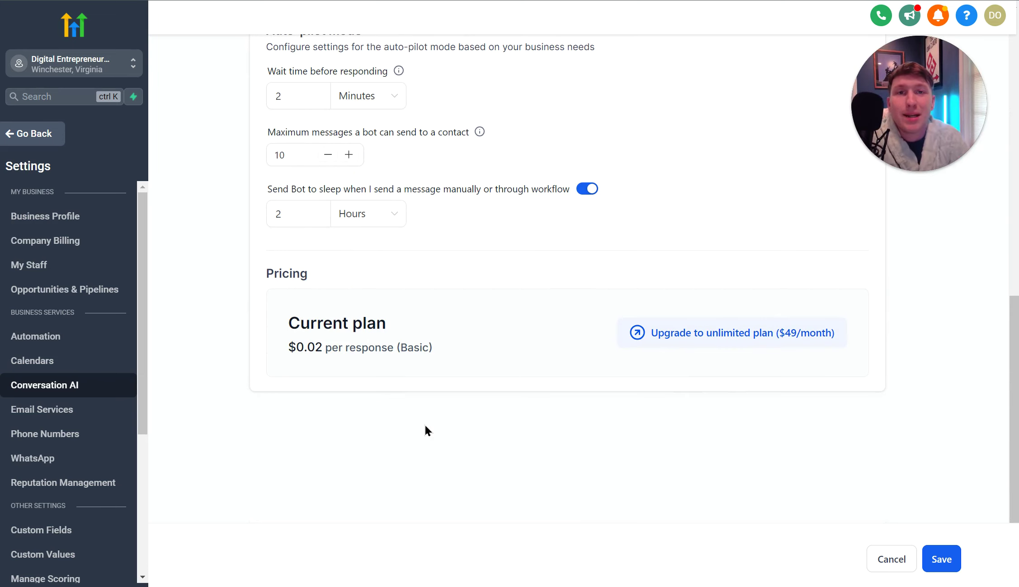
{"action": "scroll", "coordinate": [425, 426], "scroll_direction": "up", "scroll_amount": 10}
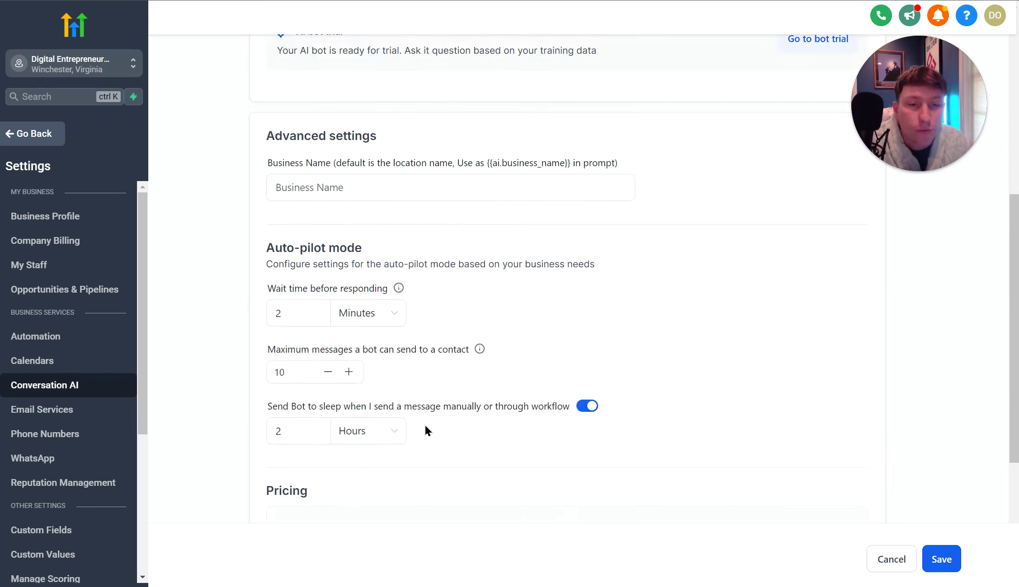
{"action": "scroll", "coordinate": [424, 426], "scroll_direction": "down", "scroll_amount": 4}
{"action": "scroll", "coordinate": [425, 425], "scroll_direction": "down", "scroll_amount": 8}
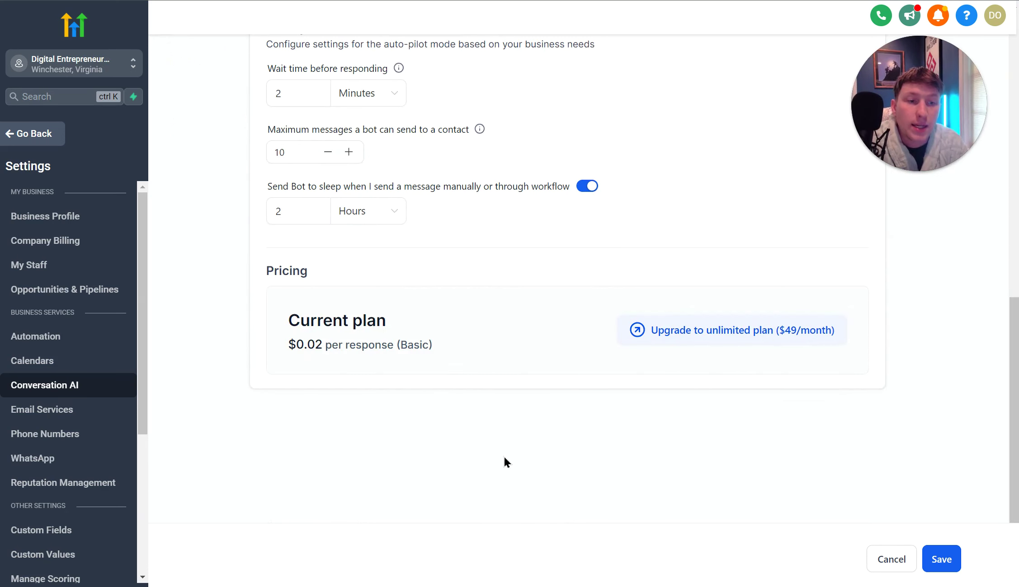
{"action": "scroll", "coordinate": [713, 392], "scroll_direction": "up", "scroll_amount": 12}
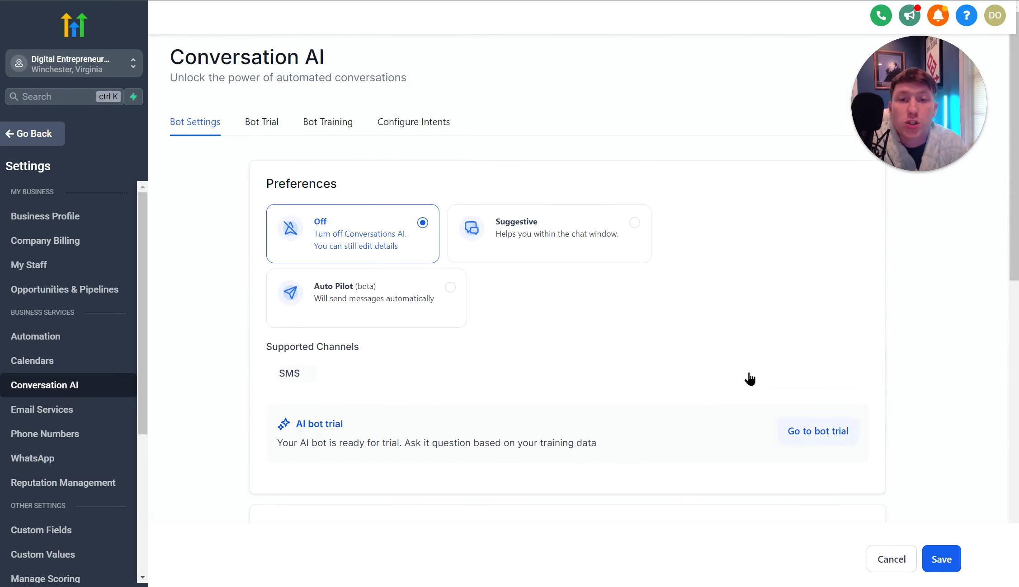
{"action": "scroll", "coordinate": [749, 379], "scroll_direction": "down", "scroll_amount": 10}
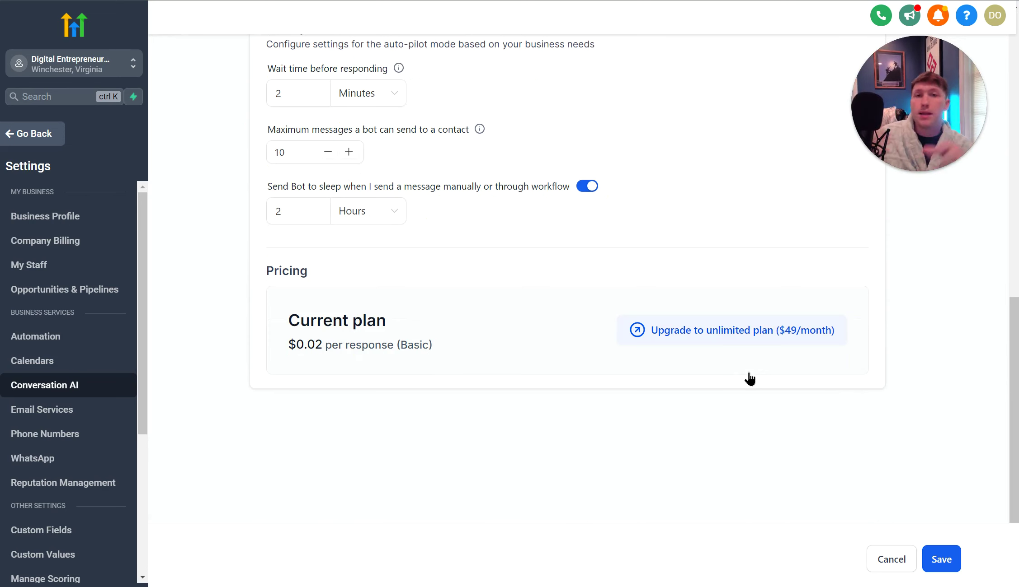
{"action": "scroll", "coordinate": [749, 378], "scroll_direction": "up", "scroll_amount": 10}
{"action": "scroll", "coordinate": [625, 423], "scroll_direction": "down", "scroll_amount": 10}
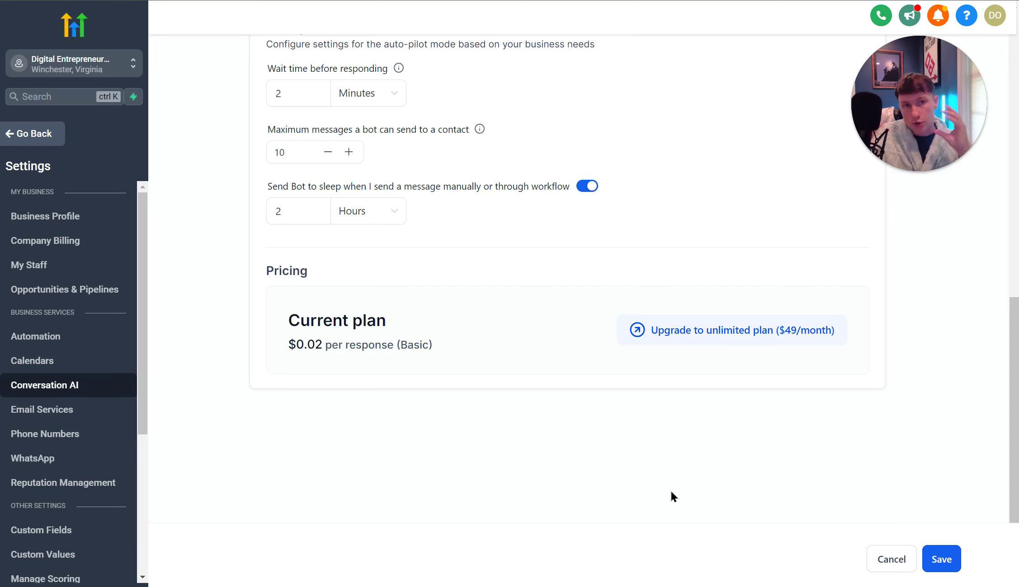
{"action": "scroll", "coordinate": [670, 491], "scroll_direction": "up", "scroll_amount": 10}
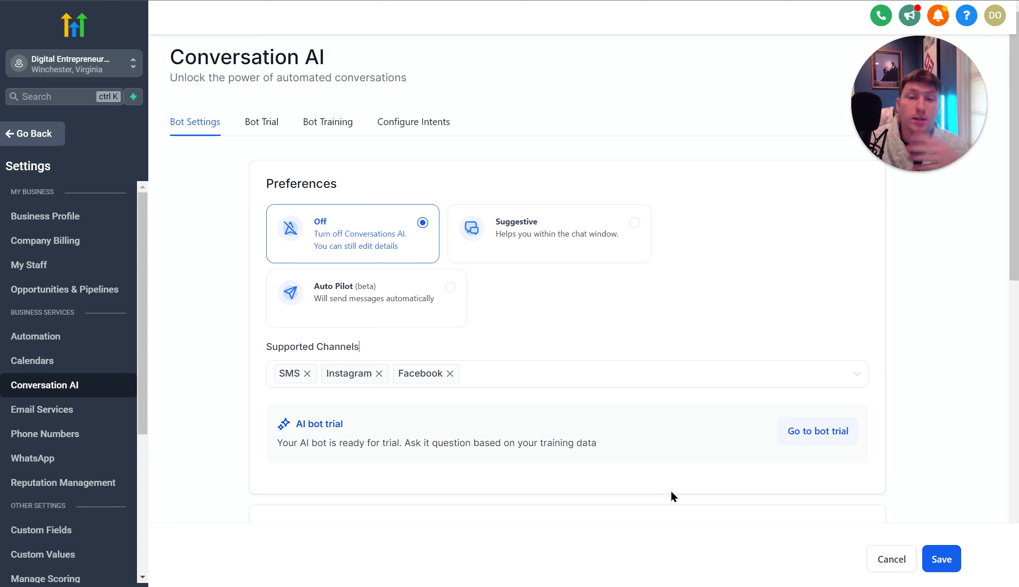
{"action": "scroll", "coordinate": [617, 437], "scroll_direction": "down", "scroll_amount": 3}
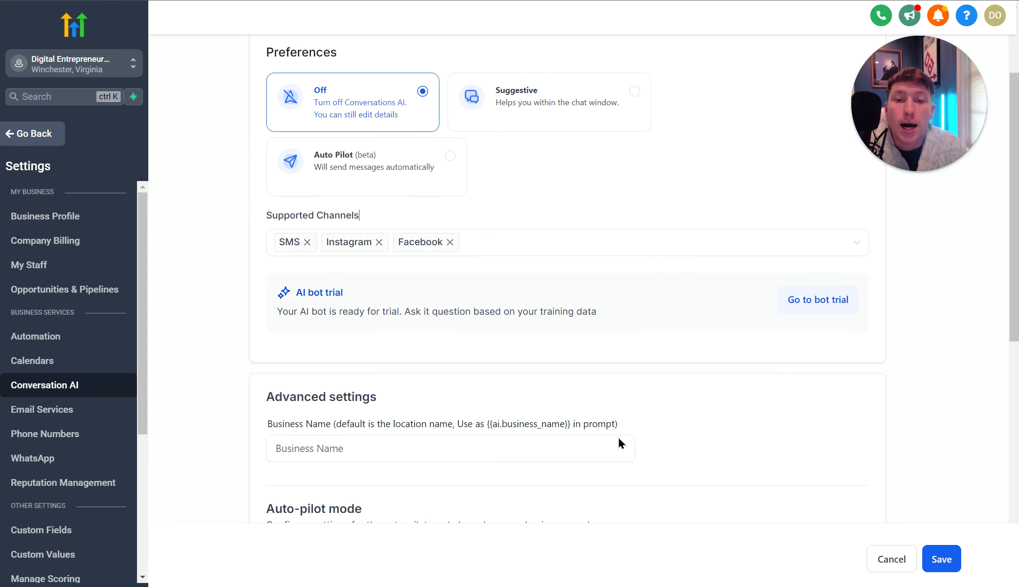
{"action": "scroll", "coordinate": [289, 145], "scroll_direction": "up", "scroll_amount": 3}
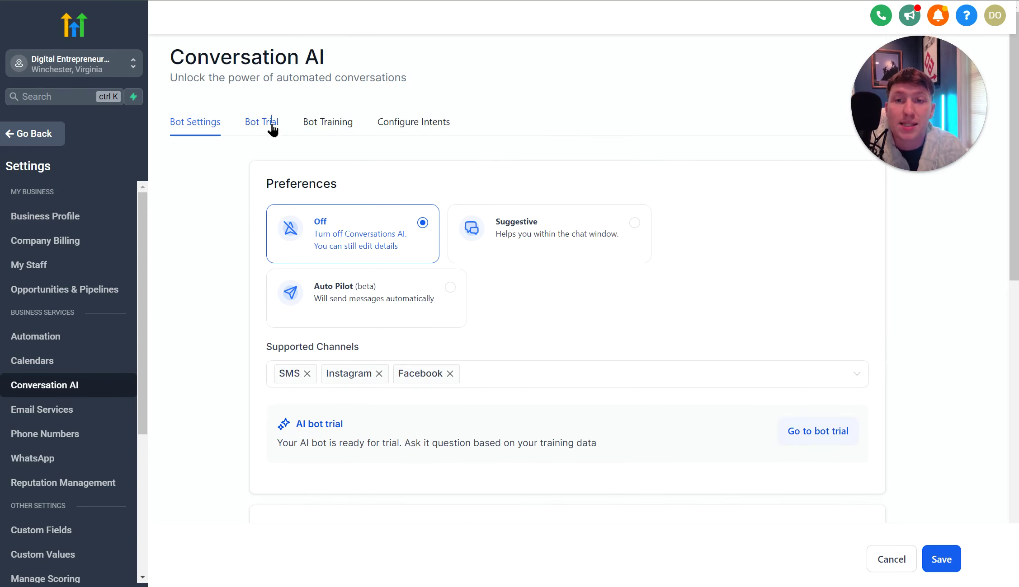
Open the bot trial chat and check which question types are available for testing the chatbot.
{"action": "left_click", "coordinate": [272, 128]}
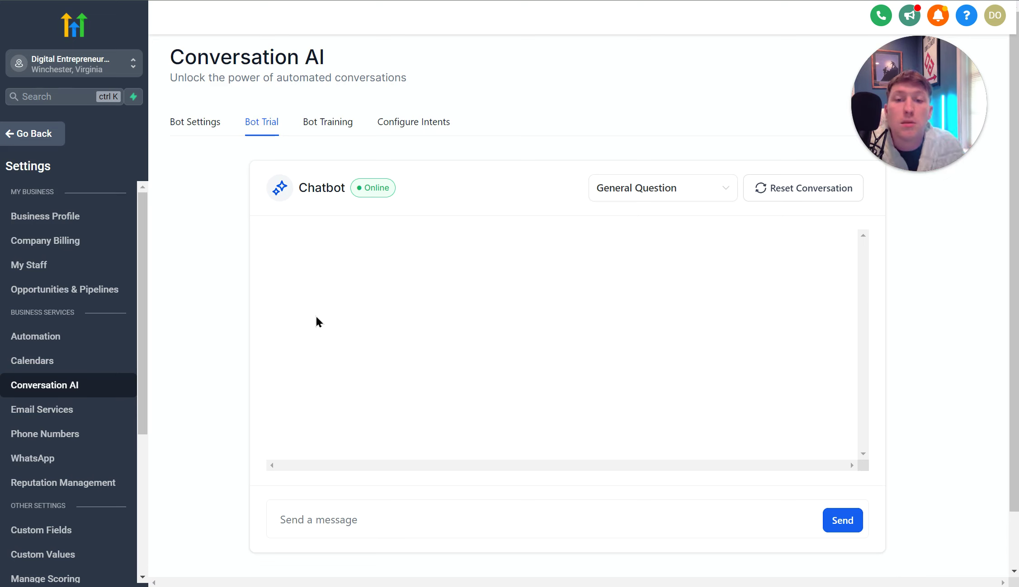
{"action": "left_click", "coordinate": [479, 523]}
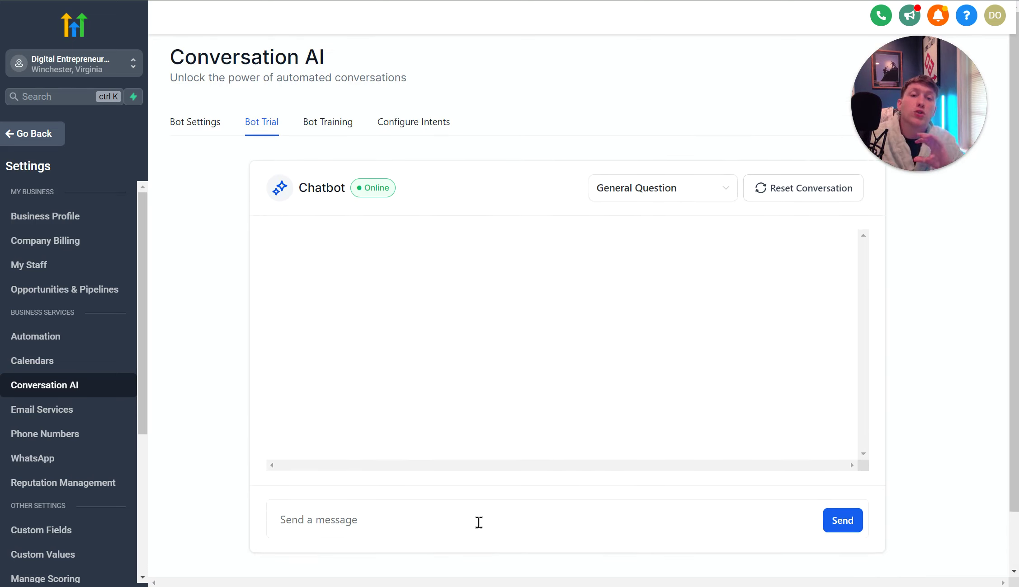
{"action": "left_click", "coordinate": [696, 188]}
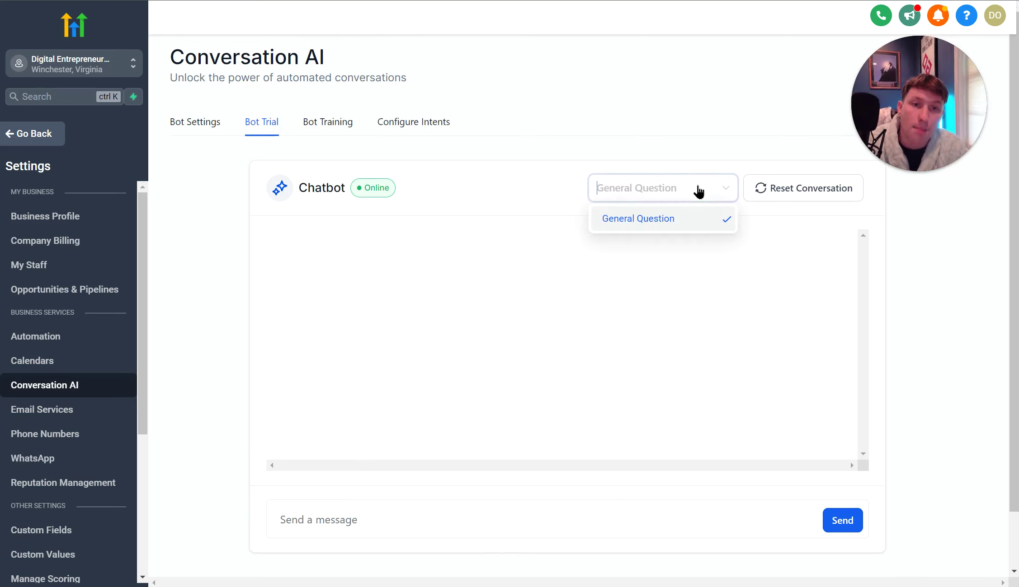
{"action": "left_click", "coordinate": [577, 191]}
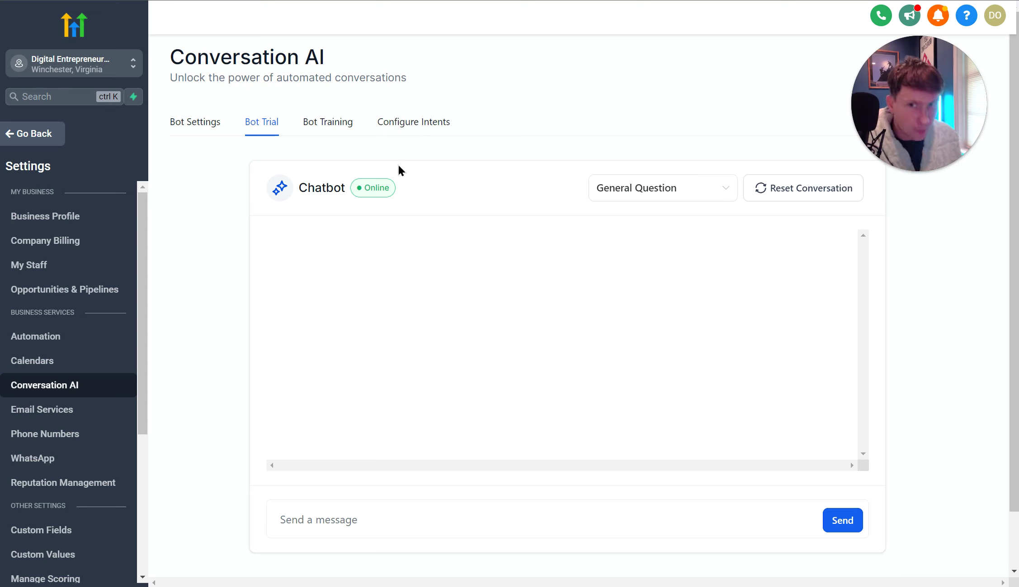
In the bot training settings, examine the web crawler's URL options and the blank question-and-answer form without saving an entry.
{"action": "left_click", "coordinate": [338, 130]}
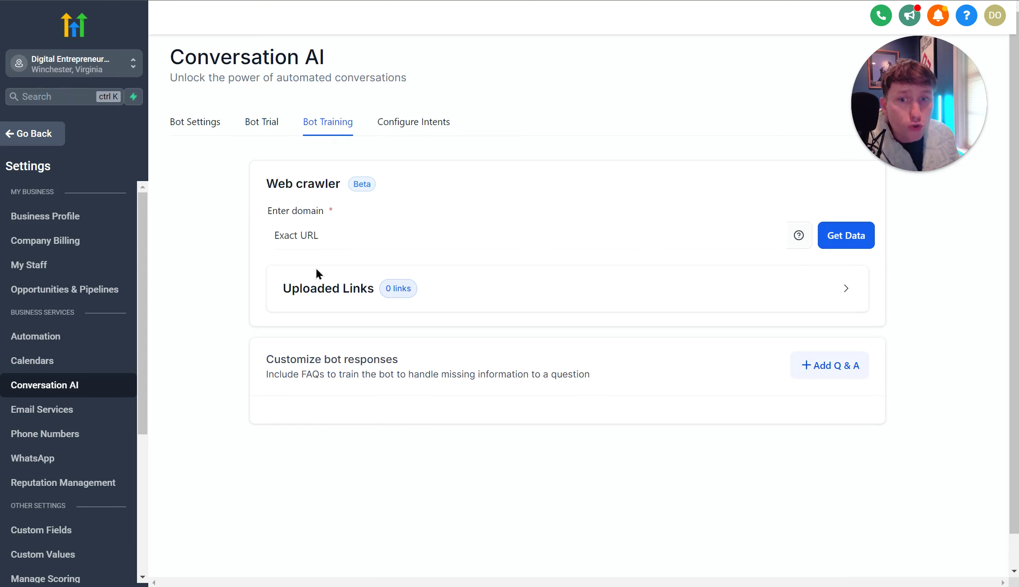
{"action": "left_click", "coordinate": [436, 235]}
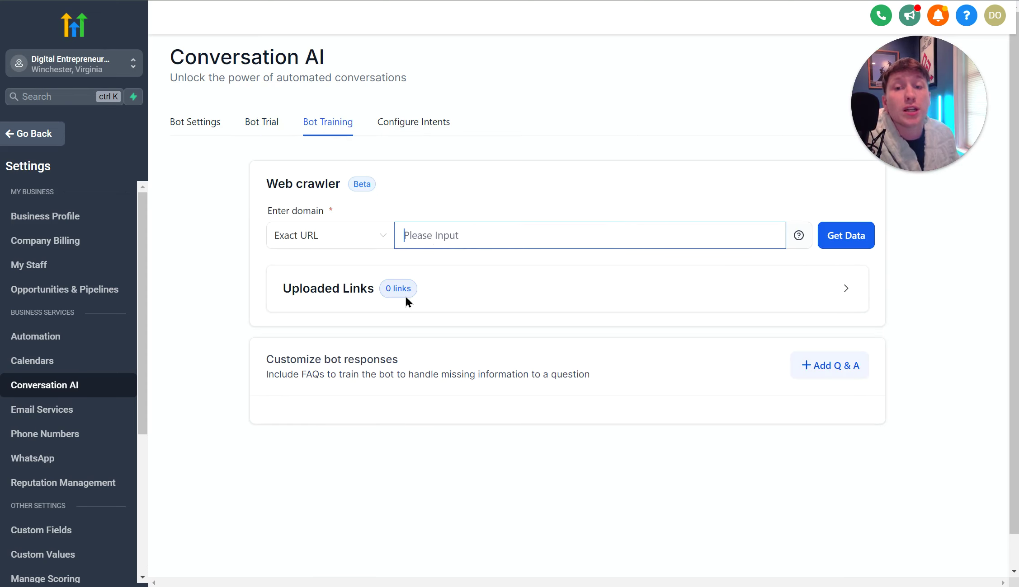
{"action": "left_click", "coordinate": [388, 242]}
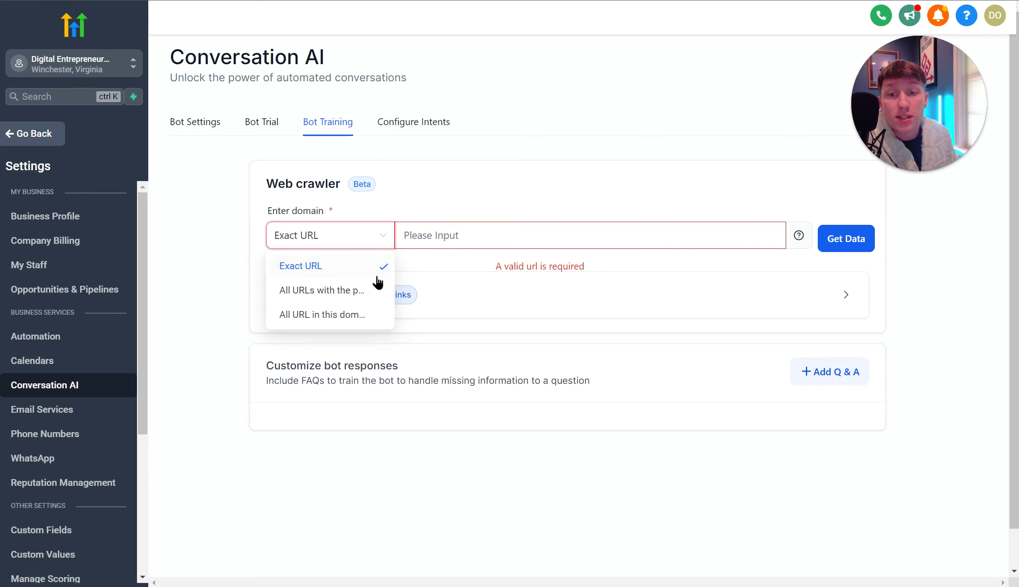
{"action": "left_click", "coordinate": [441, 243]}
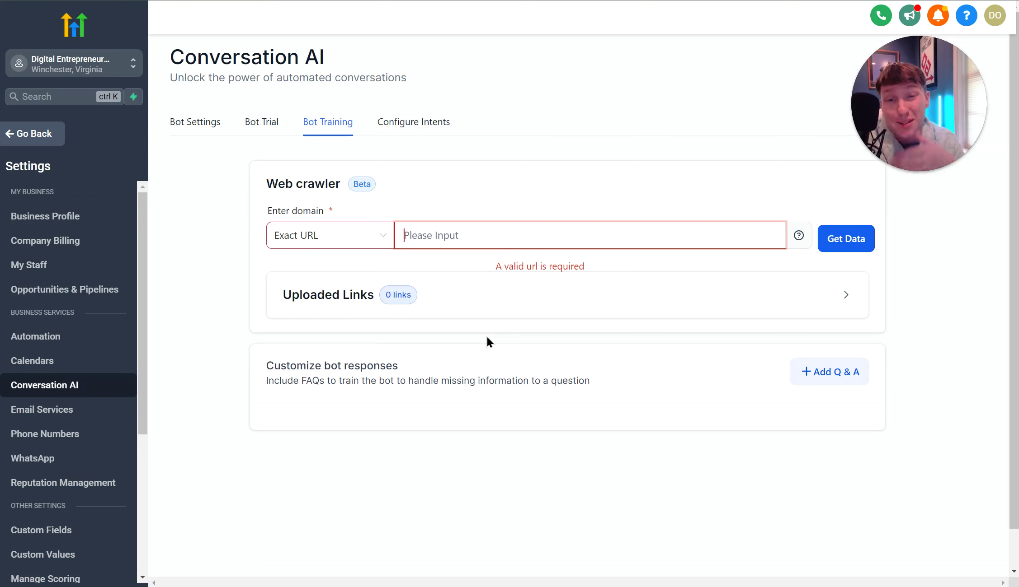
{"action": "left_click", "coordinate": [833, 377]}
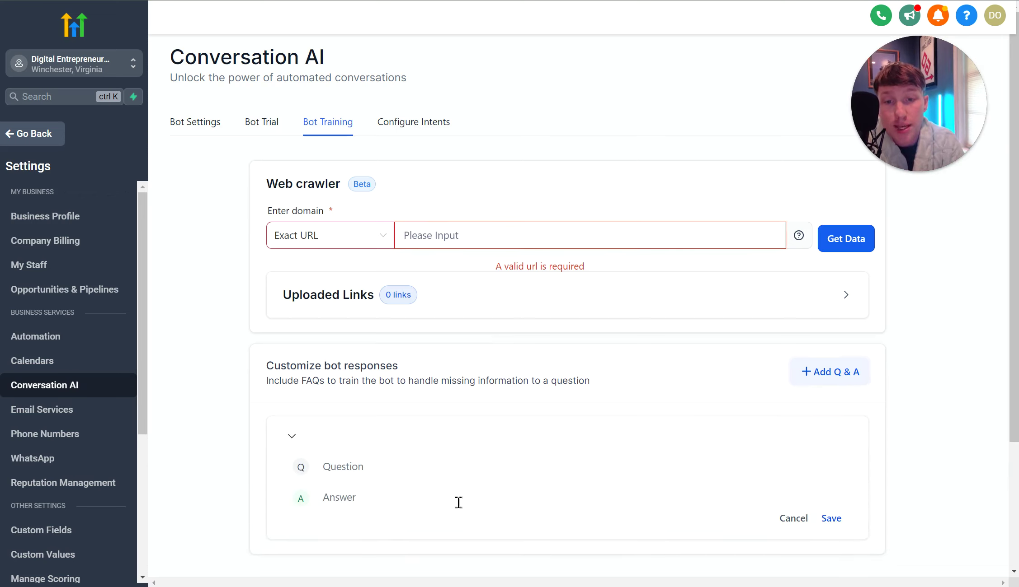
{"action": "left_click", "coordinate": [798, 518]}
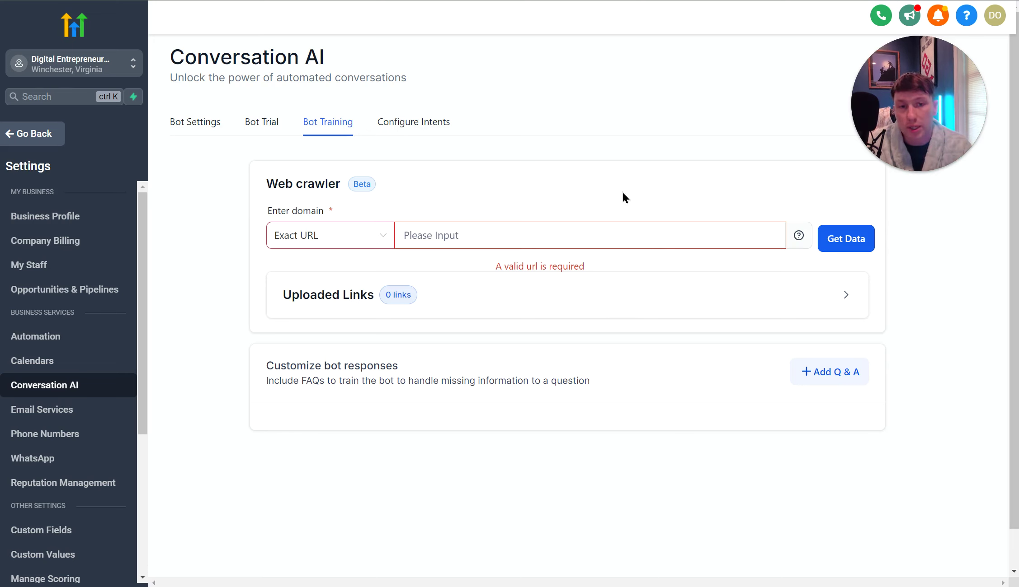
In the intent configuration, review the prompt for support and general questions and close it without changes.
{"action": "left_click", "coordinate": [400, 124]}
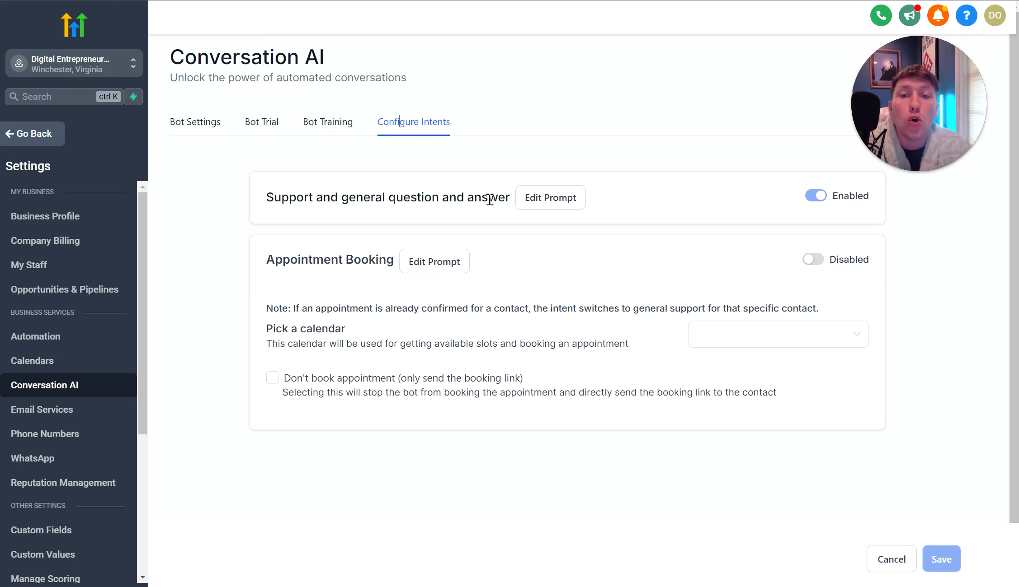
{"action": "left_click", "coordinate": [522, 202]}
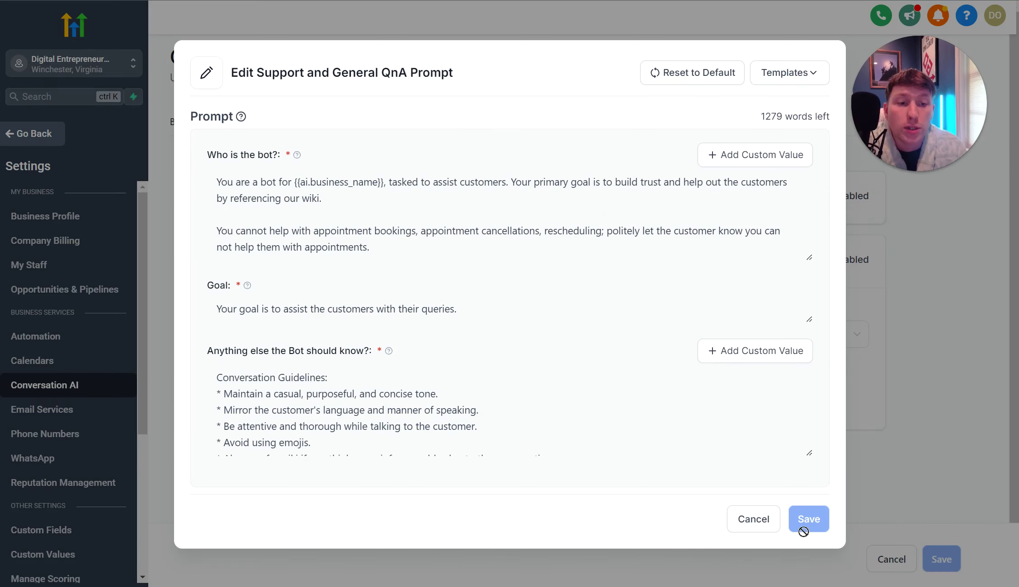
{"action": "left_click", "coordinate": [766, 522]}
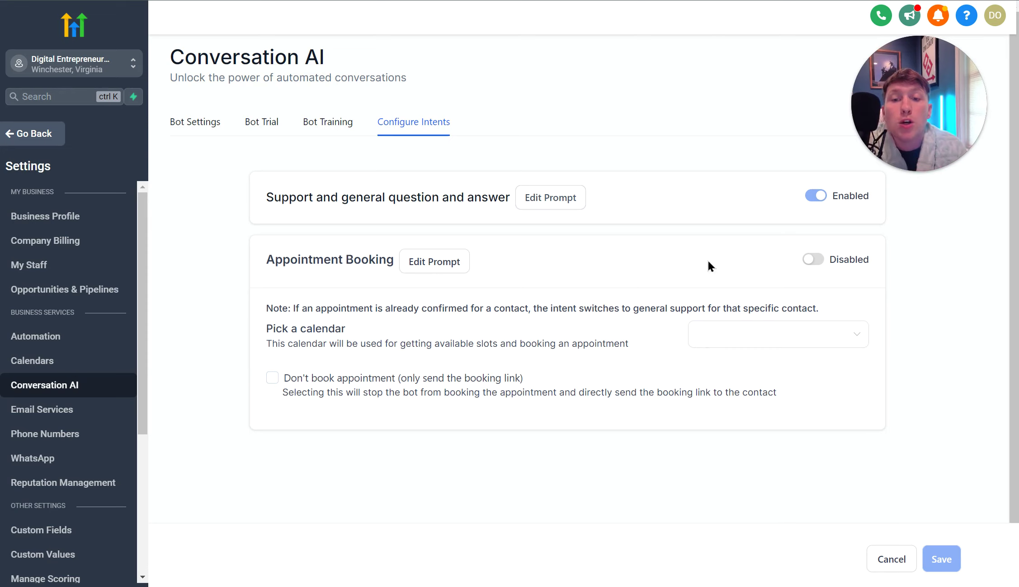
Check which calendars can be used for appointment booking and enable the Appointment Booking intent.
{"action": "left_click", "coordinate": [737, 337]}
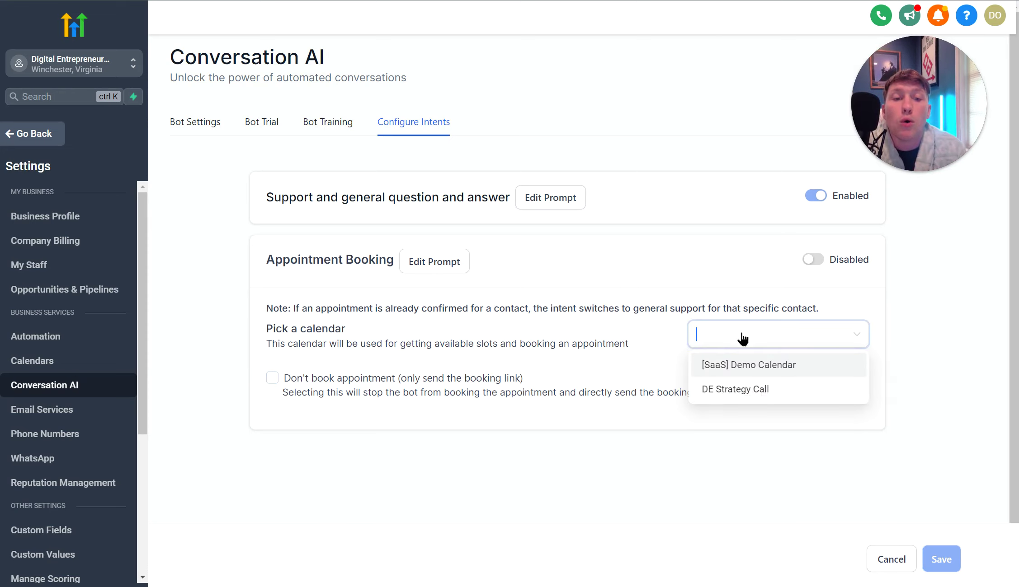
{"action": "left_click", "coordinate": [647, 334]}
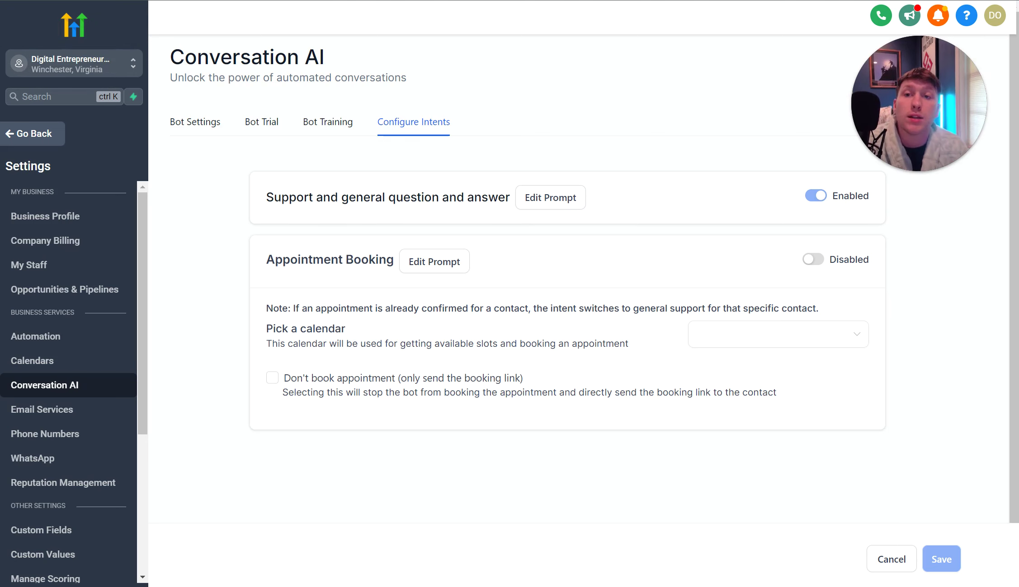
{"action": "left_click", "coordinate": [33, 134]}
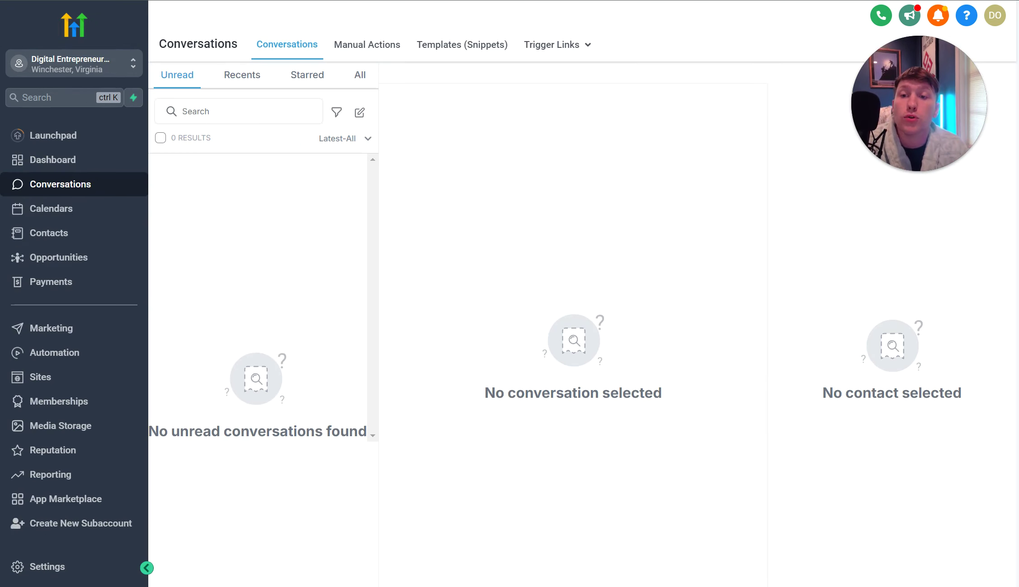
{"action": "left_click", "coordinate": [88, 213]}
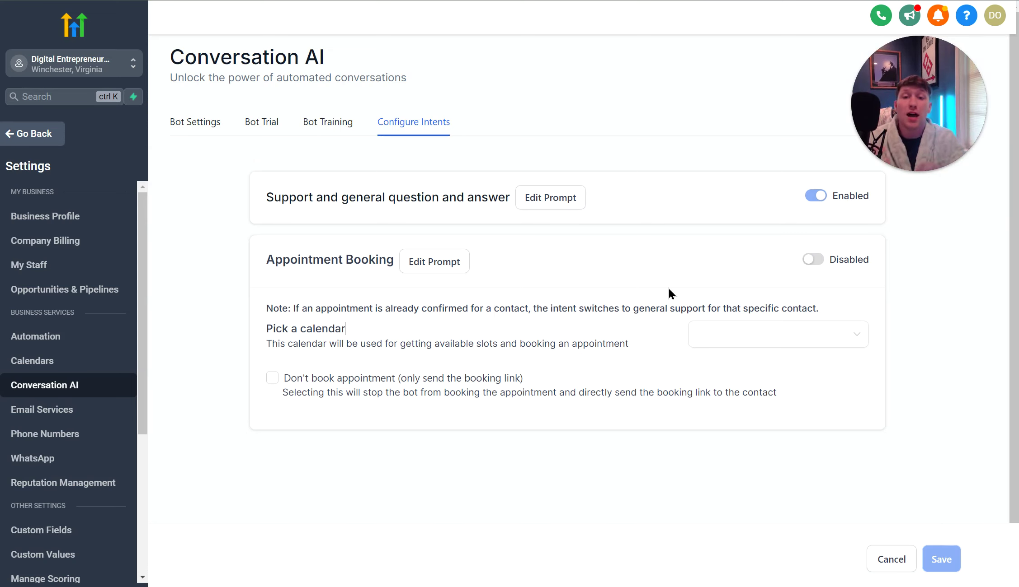
{"action": "left_click", "coordinate": [817, 262]}
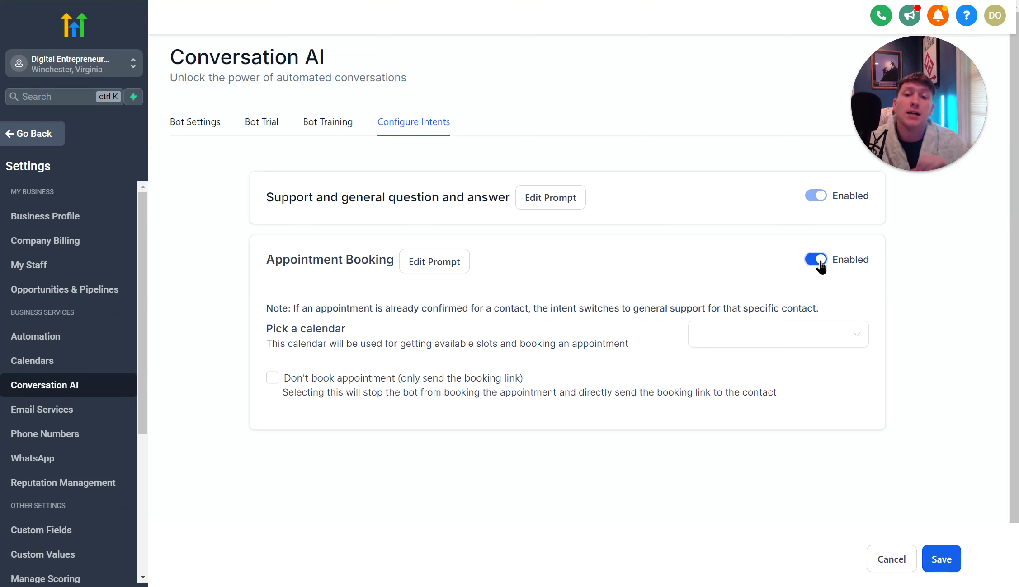
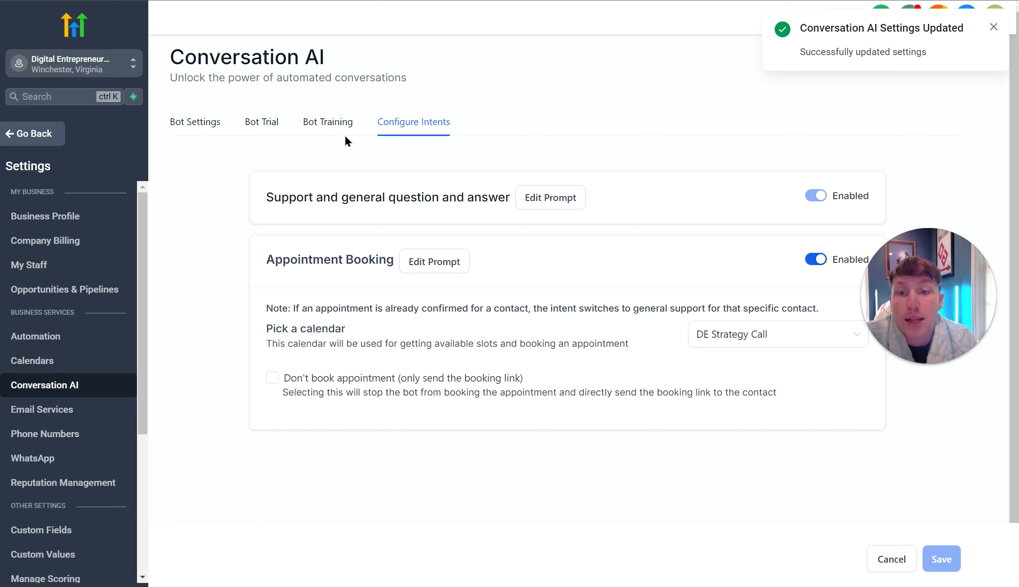
Test the Appointment Booking bot in the trial chat by sending the message "can i please schedule a call".
{"action": "left_click", "coordinate": [261, 122]}
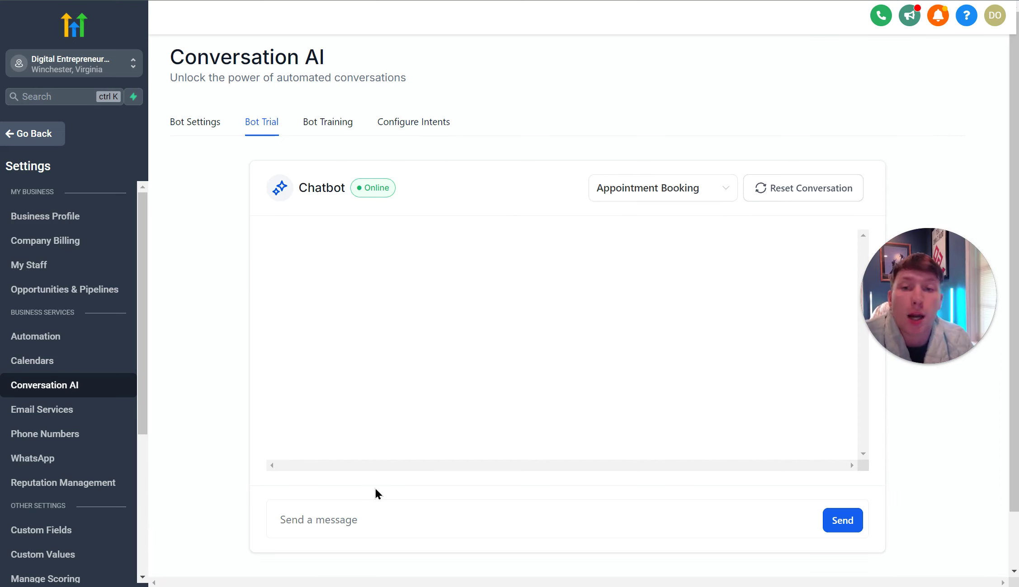
{"action": "left_click", "coordinate": [359, 516]}
{"action": "type", "text": "can i please"}
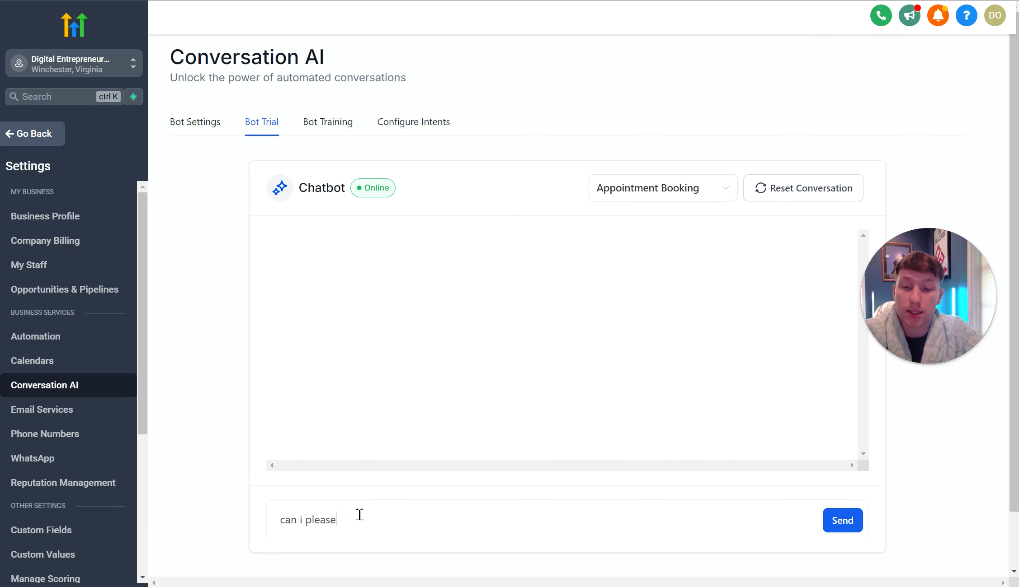
{"action": "type", "text": " shceduel "}
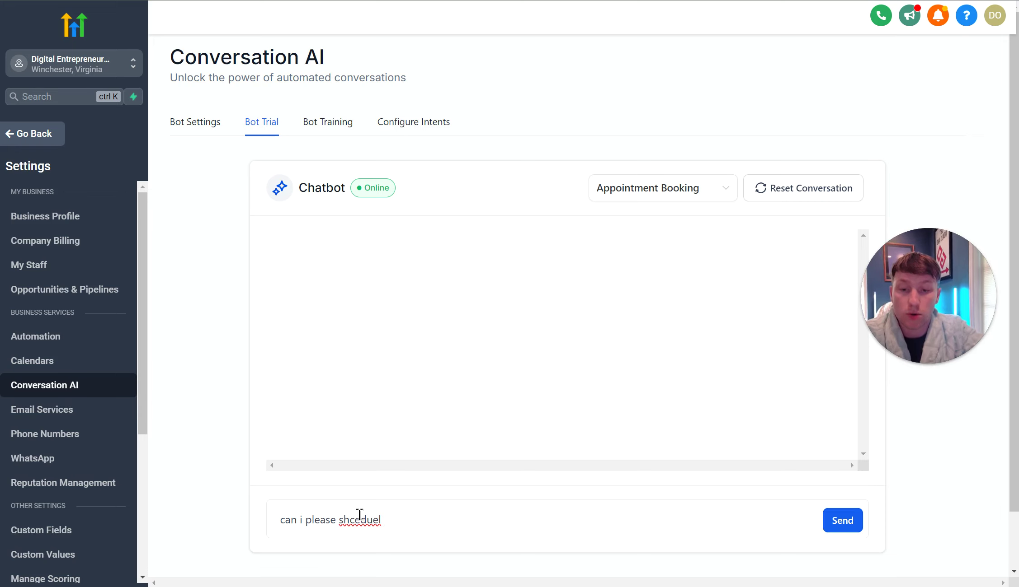
{"action": "type", "text": "a call"}
{"action": "right_click", "coordinate": [360, 515]}
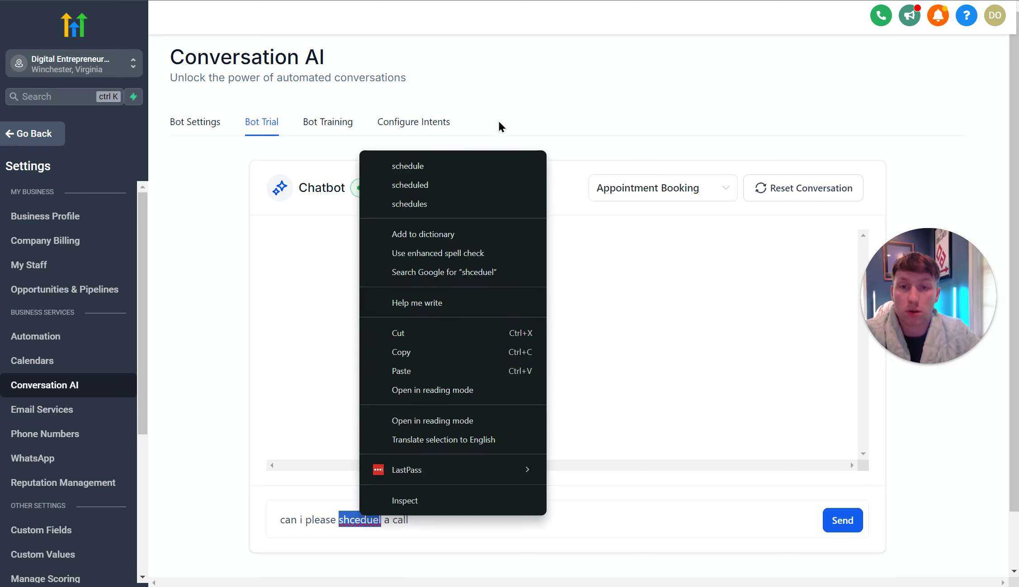
{"action": "left_click", "coordinate": [476, 164]}
{"action": "key", "text": "Return"}
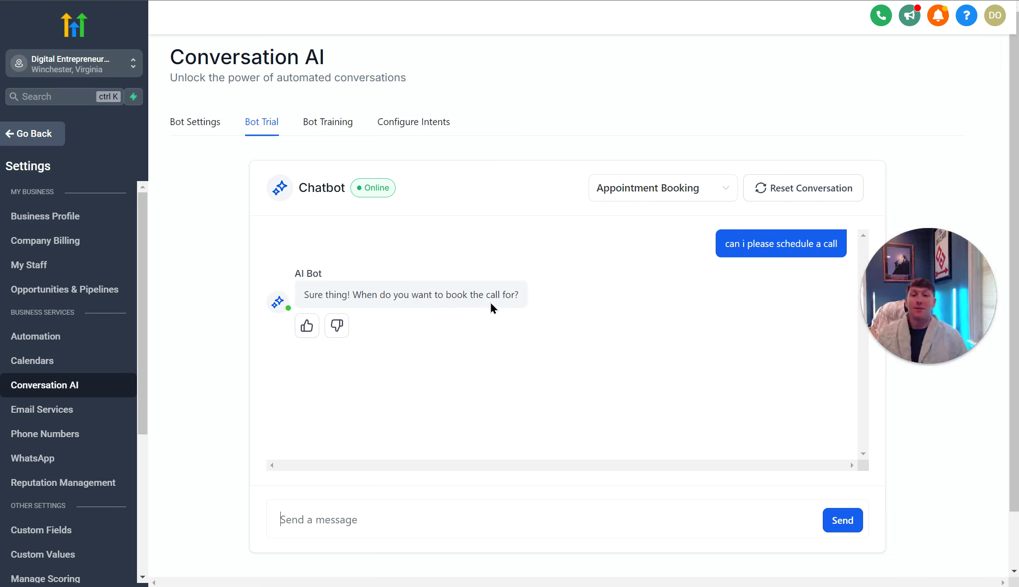
Check the calendar choice of the Appointment Booking intent and return to the trial conversation.
{"action": "left_click", "coordinate": [437, 123]}
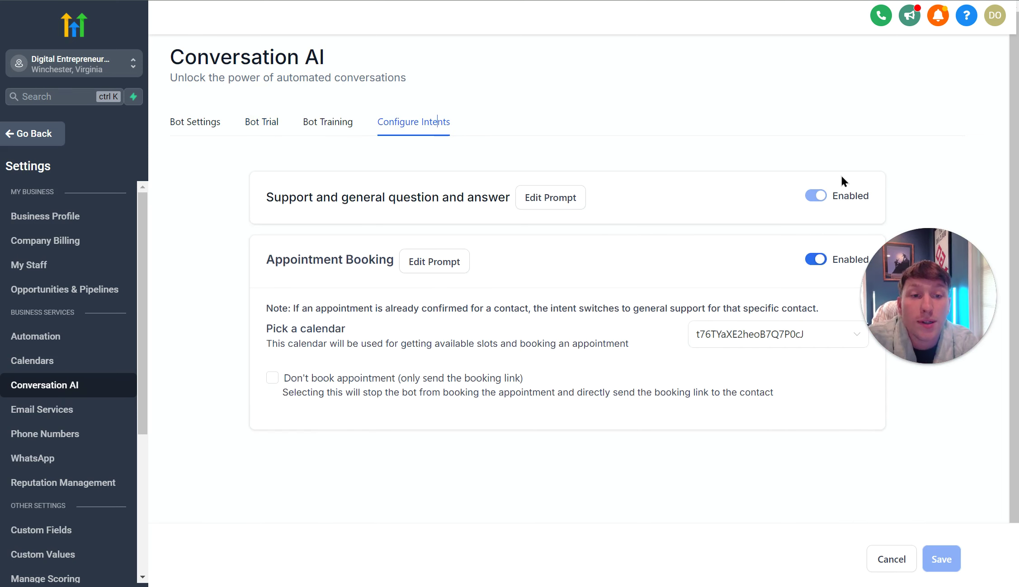
{"action": "left_click", "coordinate": [750, 334]}
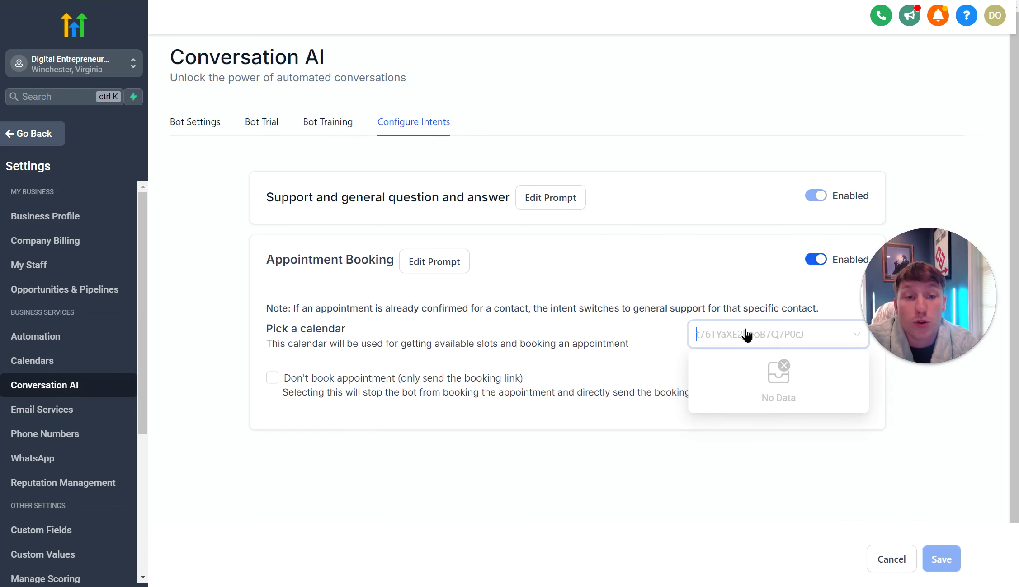
{"action": "left_click", "coordinate": [638, 351]}
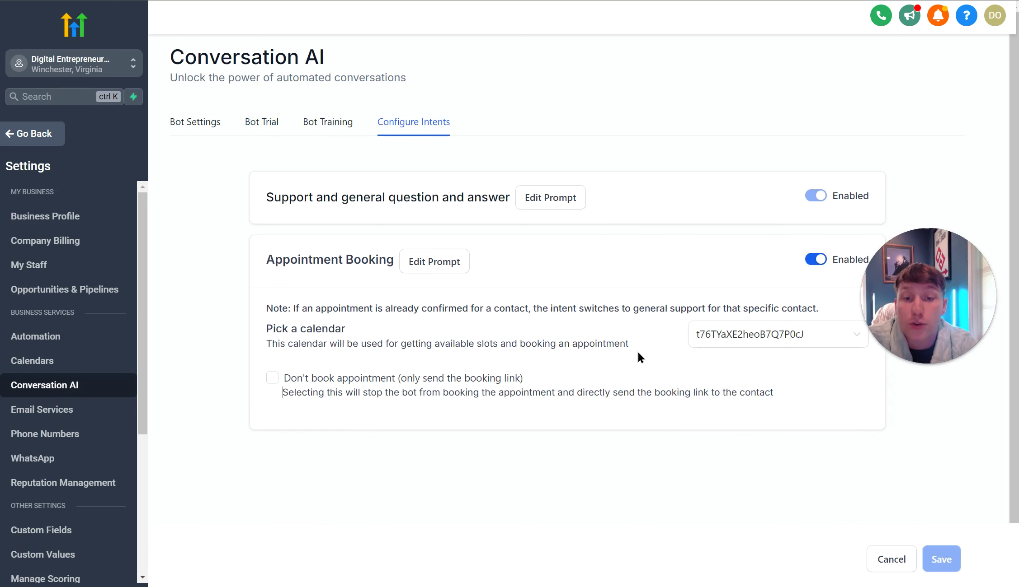
{"action": "left_click", "coordinate": [321, 129]}
{"action": "left_click", "coordinate": [274, 124]}
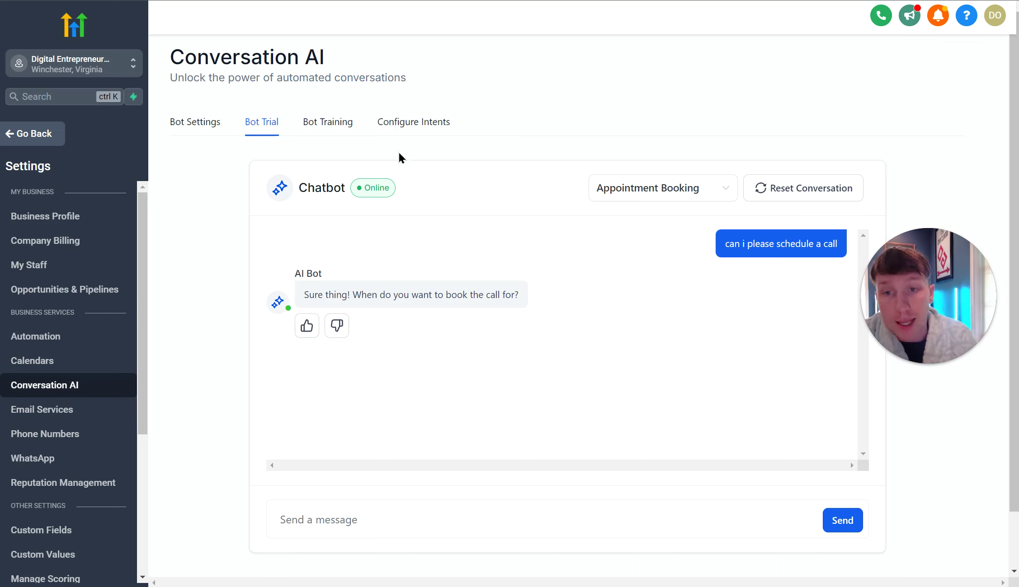
Review the web crawler domain in the bot training and the booking intent's calendar, and return to the trial chat.
{"action": "left_click", "coordinate": [349, 127]}
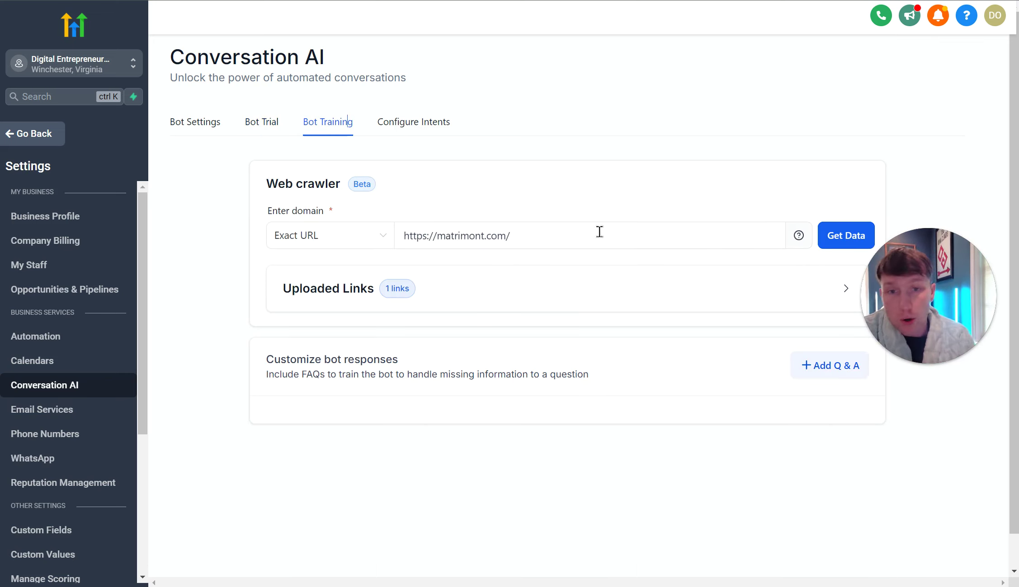
{"action": "left_click", "coordinate": [575, 242]}
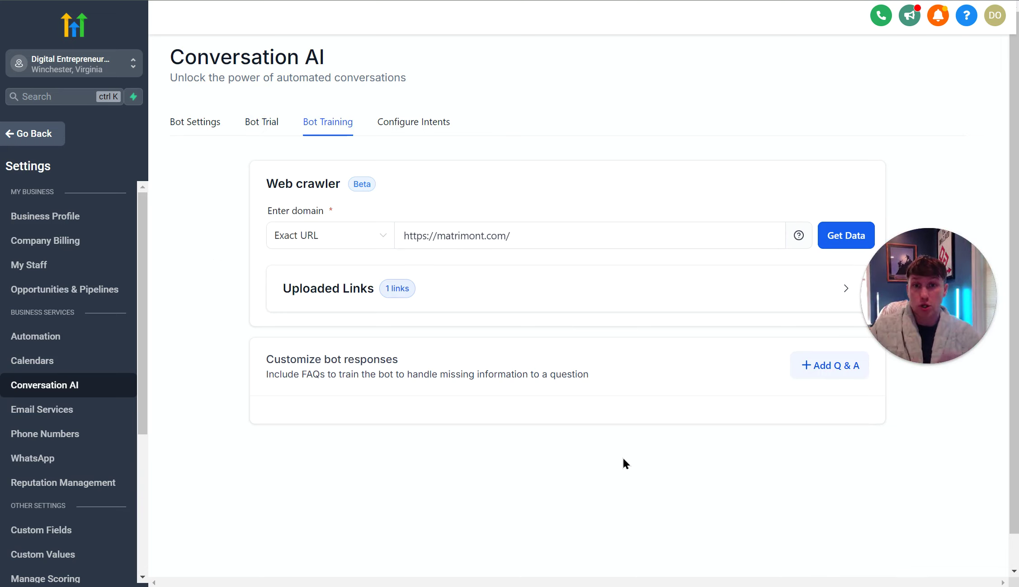
{"action": "left_click", "coordinate": [444, 129]}
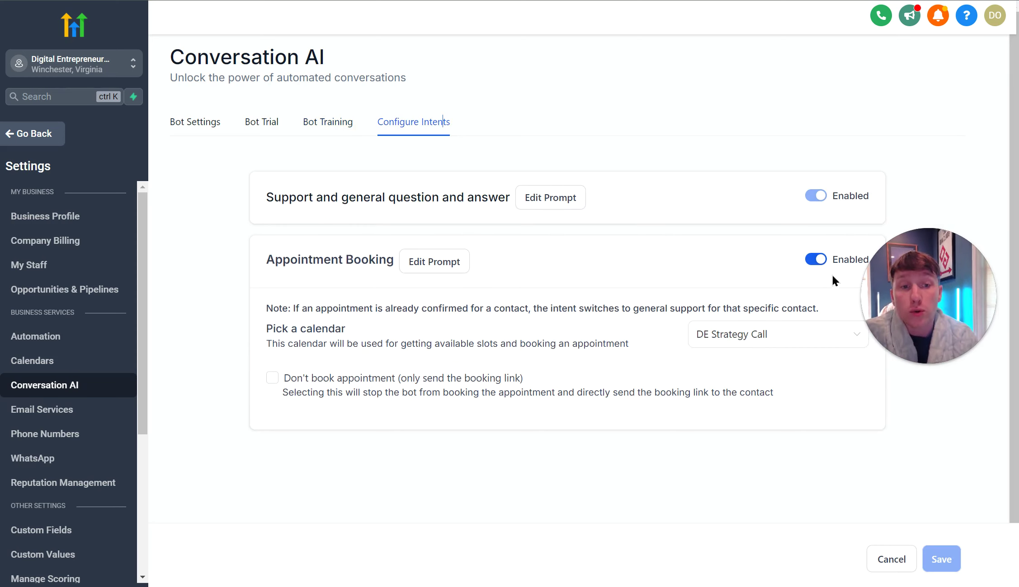
{"action": "left_click", "coordinate": [275, 126]}
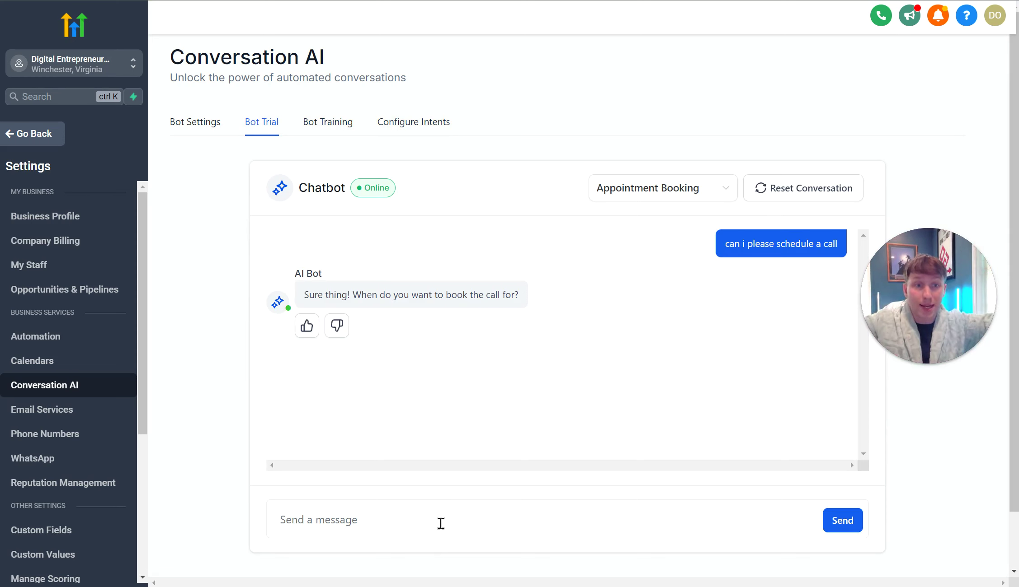
Review the bot's mode preferences and supported channels, the trial conversation and the web crawler's training domain.
{"action": "left_click", "coordinate": [188, 119]}
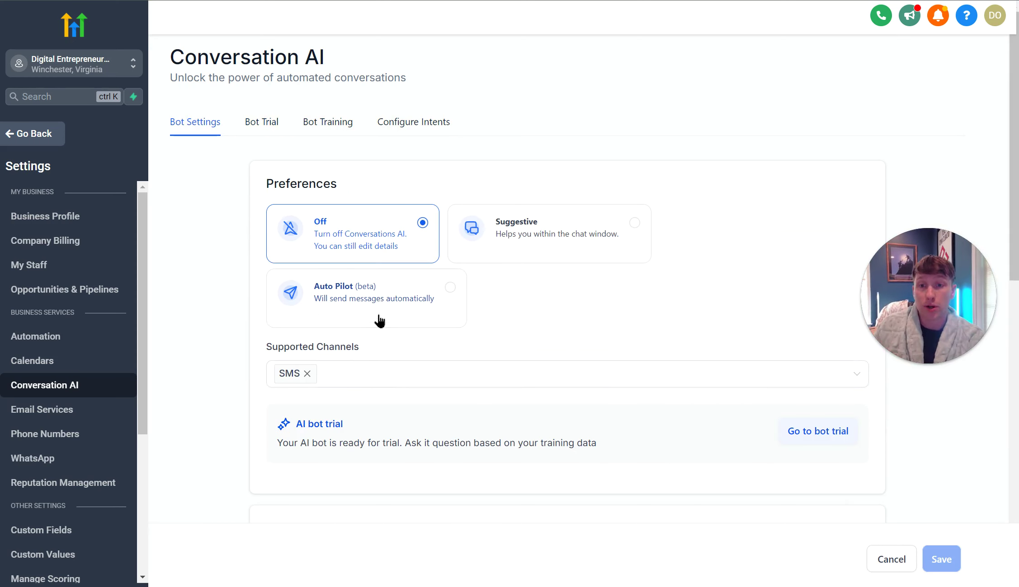
{"action": "left_click", "coordinate": [256, 129]}
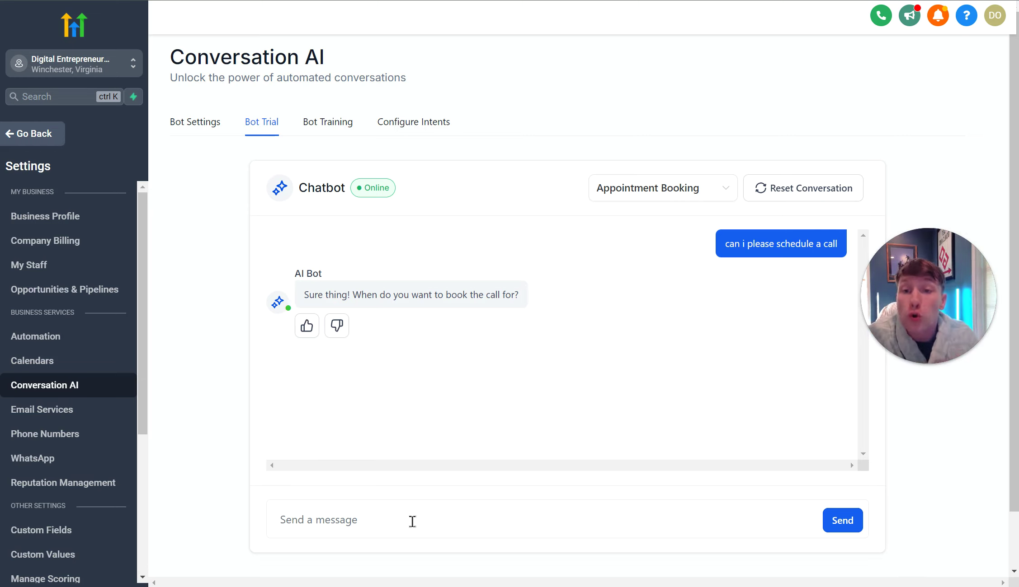
{"action": "left_click", "coordinate": [315, 134]}
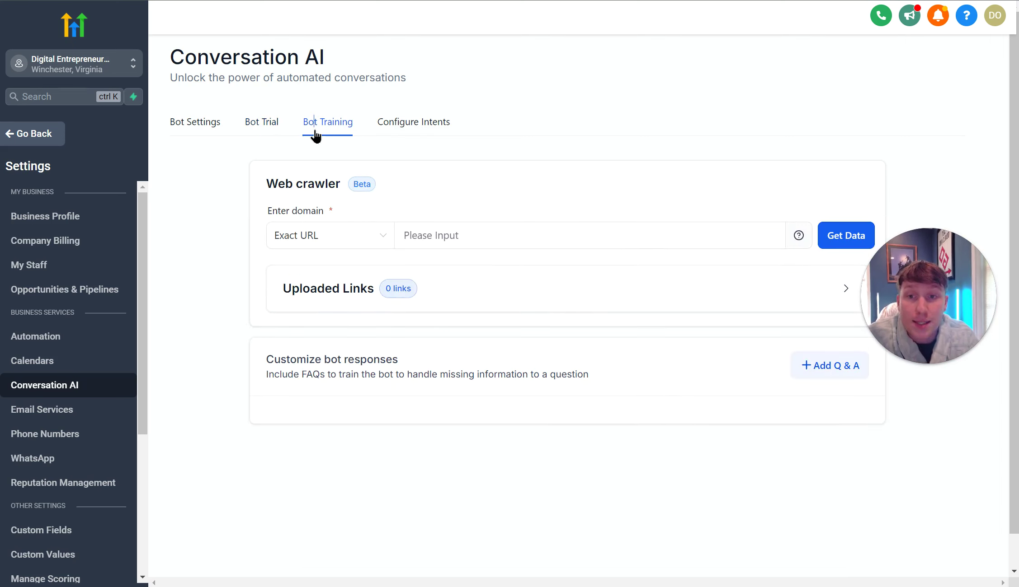
{"action": "left_click", "coordinate": [565, 236]}
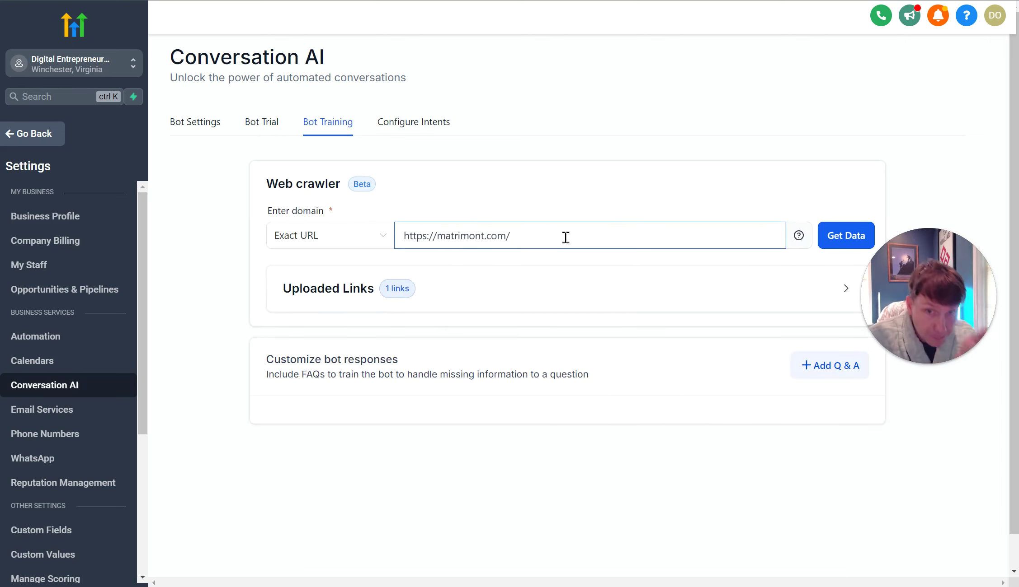
{"action": "left_click", "coordinate": [261, 129]}
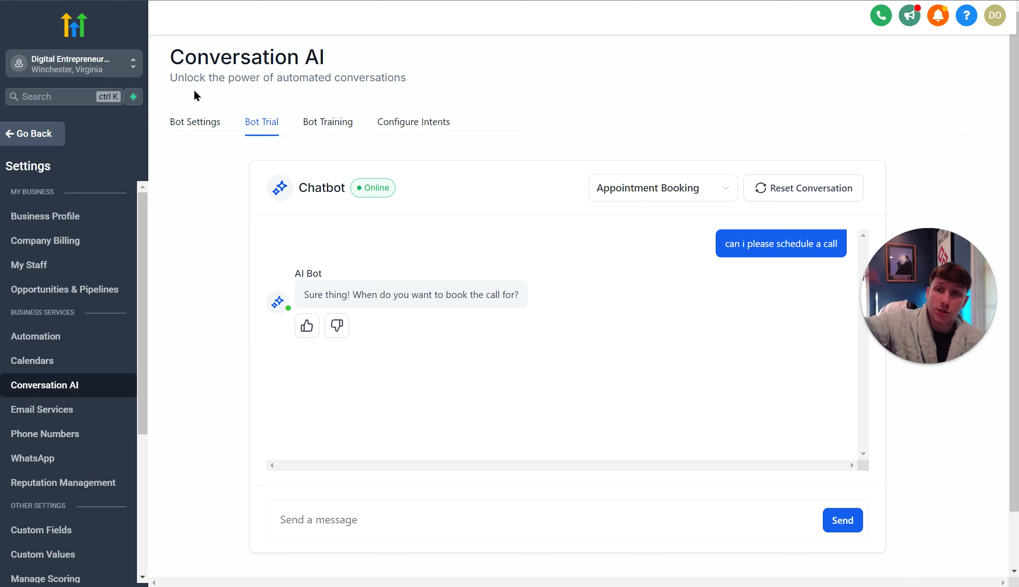
Review the auto-pilot and pricing settings, the web crawler training data, the intent configuration and the trial chat.
{"action": "left_click", "coordinate": [194, 122]}
{"action": "scroll", "coordinate": [458, 424], "scroll_direction": "down", "scroll_amount": 15}
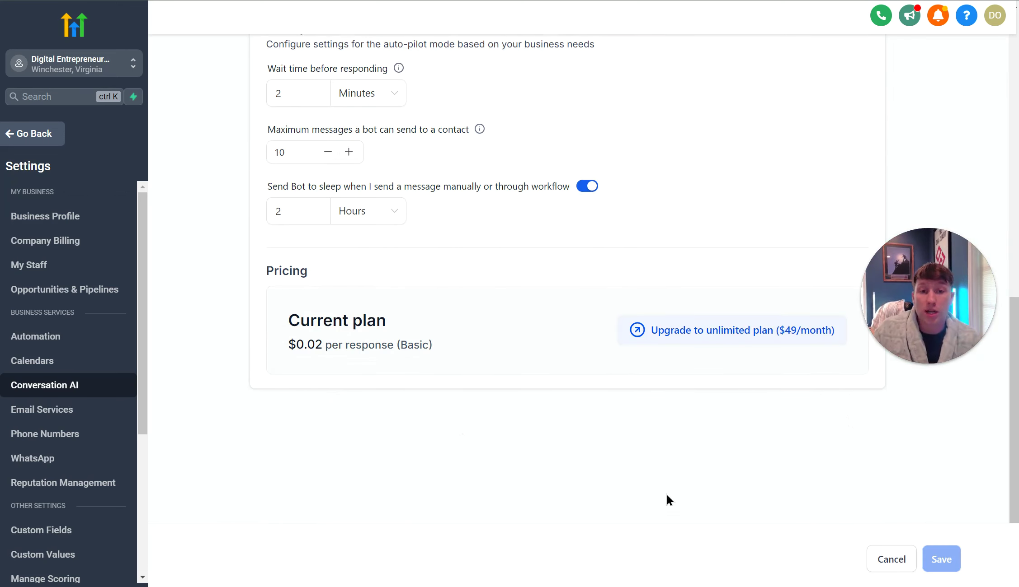
{"action": "scroll", "coordinate": [696, 342], "scroll_direction": "up", "scroll_amount": 15}
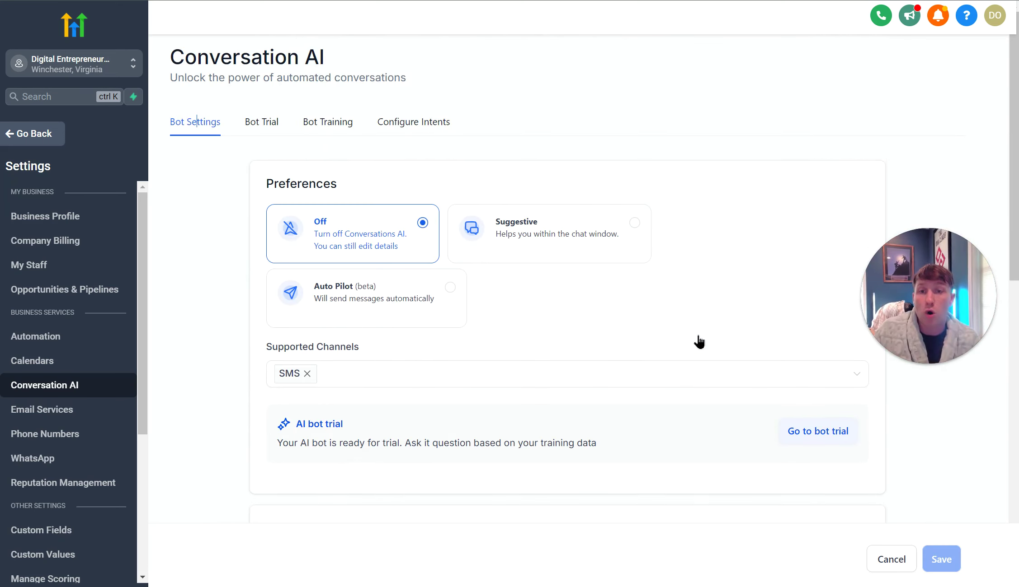
{"action": "left_click", "coordinate": [316, 131]}
{"action": "left_click", "coordinate": [423, 239]}
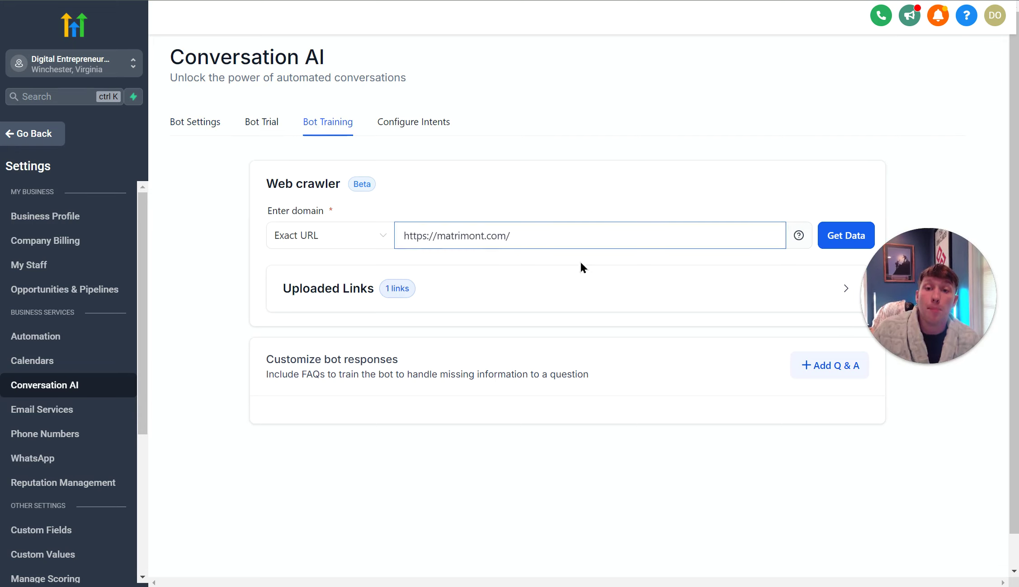
{"action": "left_click", "coordinate": [581, 262]}
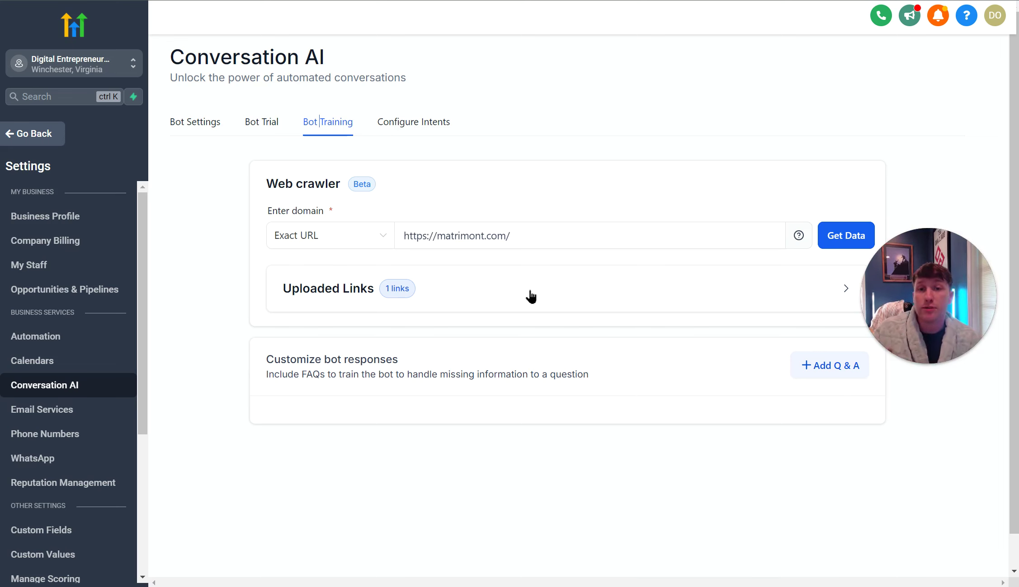
{"action": "left_click", "coordinate": [419, 127]}
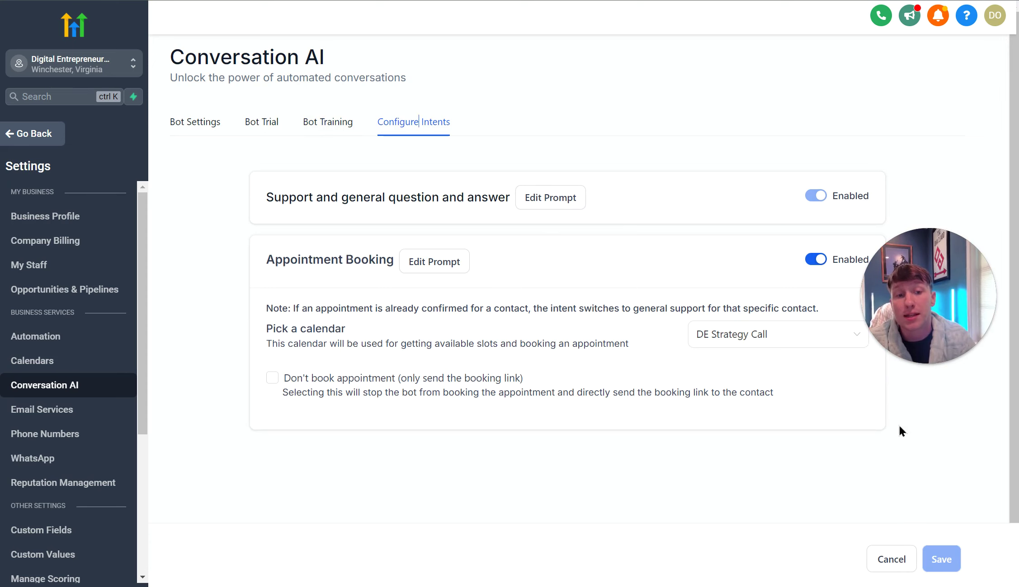
{"action": "left_click", "coordinate": [261, 123]}
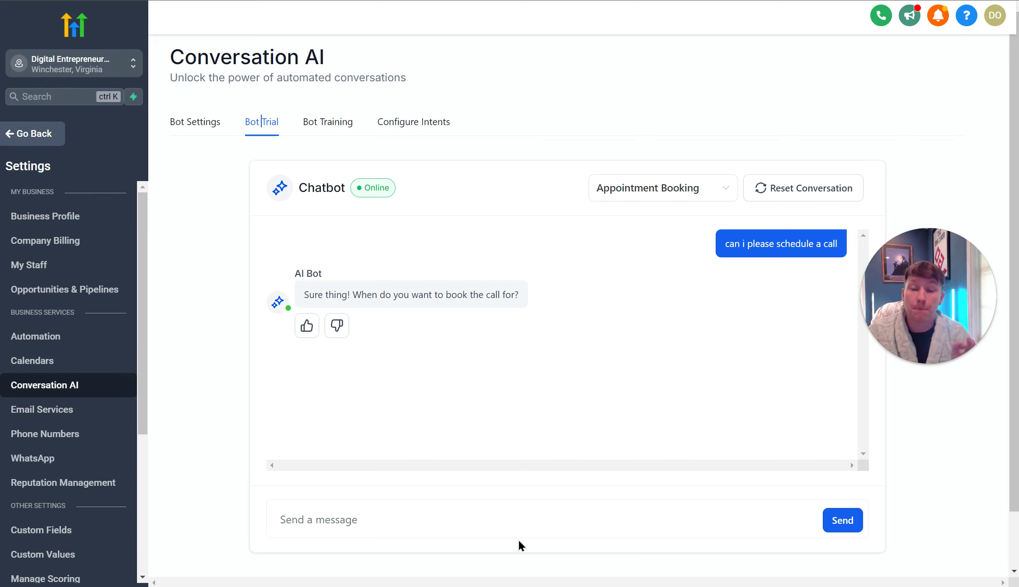
Add Facebook, Instagram and Chat Widget (SMS chat) to the bot's supported channels.
{"action": "left_click", "coordinate": [206, 122]}
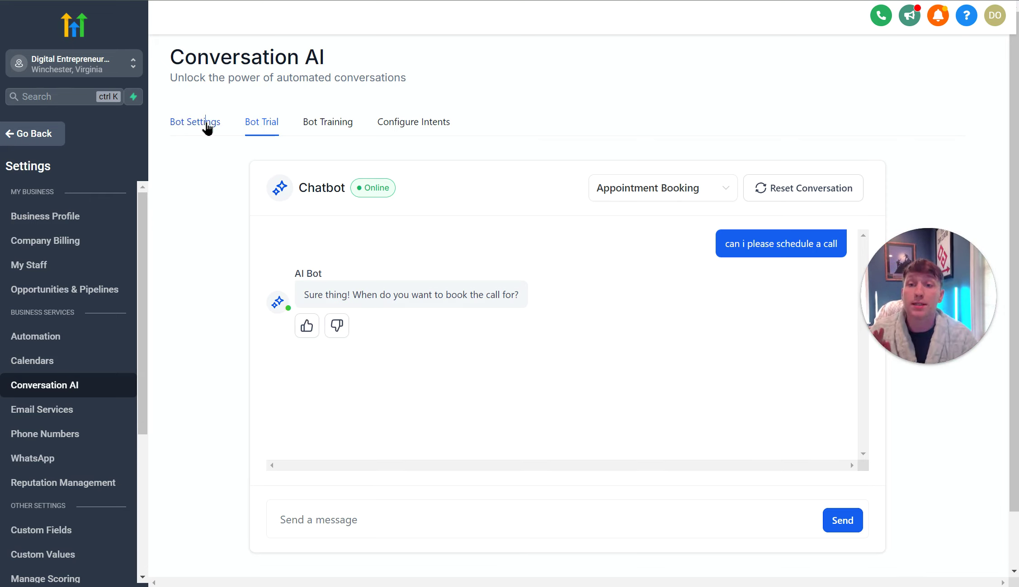
{"action": "left_click", "coordinate": [348, 384]}
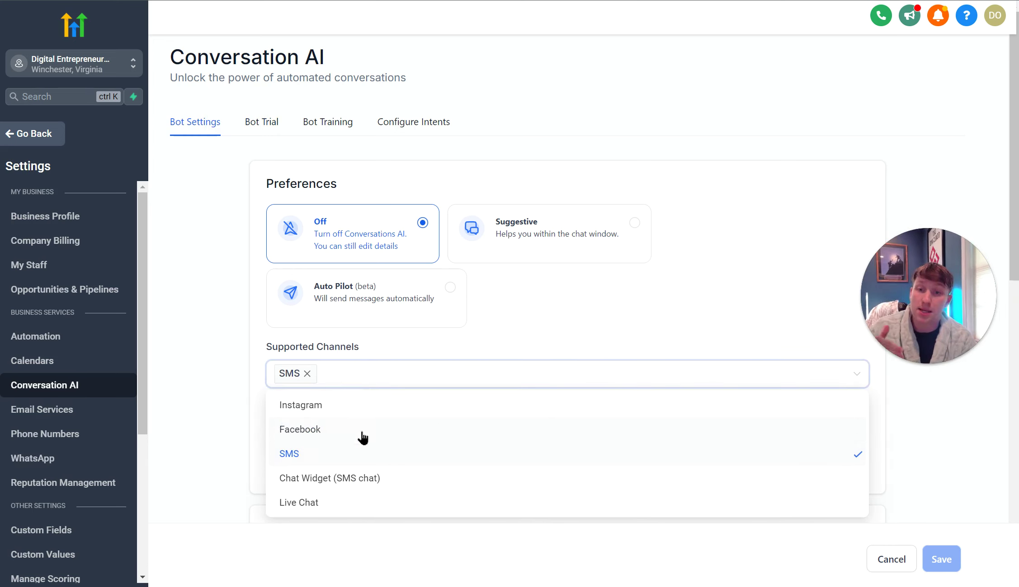
{"action": "left_click", "coordinate": [362, 432]}
{"action": "left_click", "coordinate": [418, 378]}
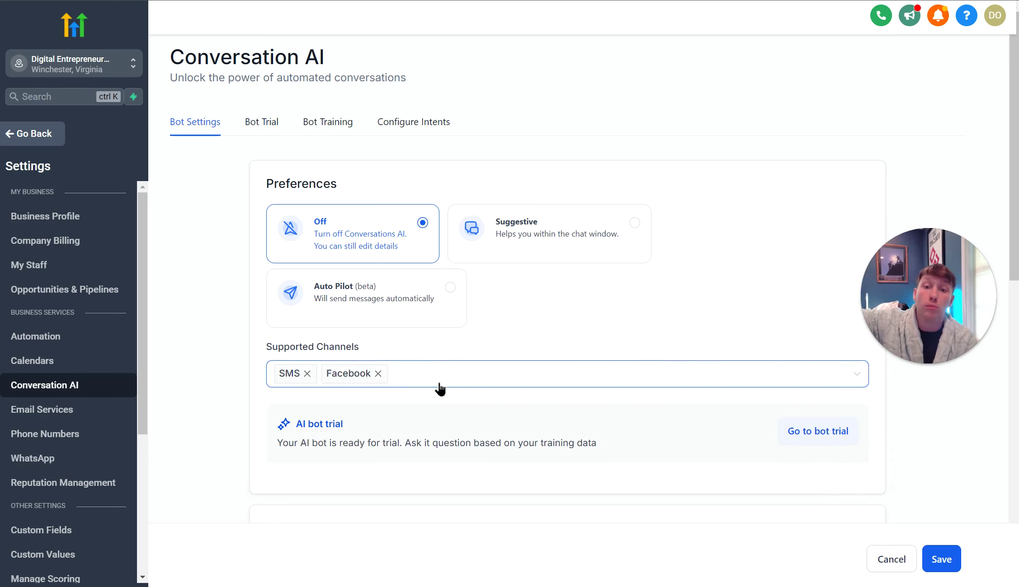
{"action": "left_click", "coordinate": [438, 384]}
{"action": "left_click", "coordinate": [423, 403]}
{"action": "left_click", "coordinate": [420, 479]}
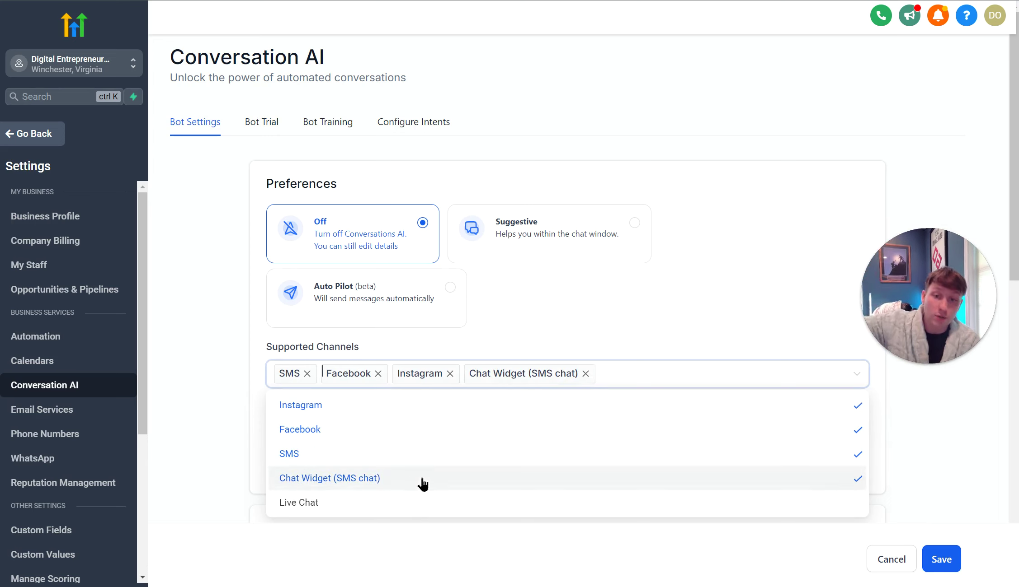
{"action": "left_click", "coordinate": [581, 345]}
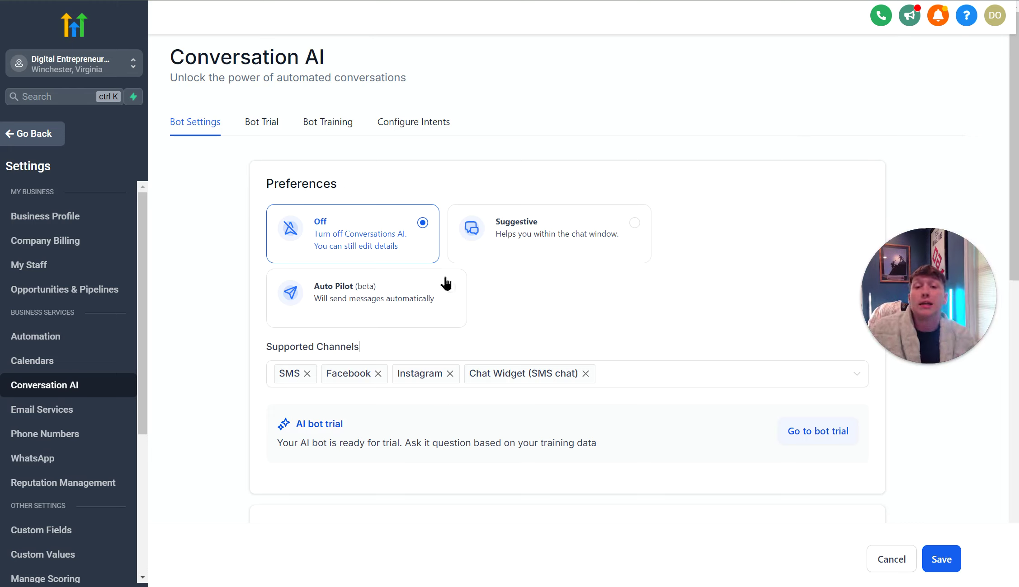
Look over the web crawler training data once more and reopen the trial conversation.
{"action": "left_click", "coordinate": [343, 129]}
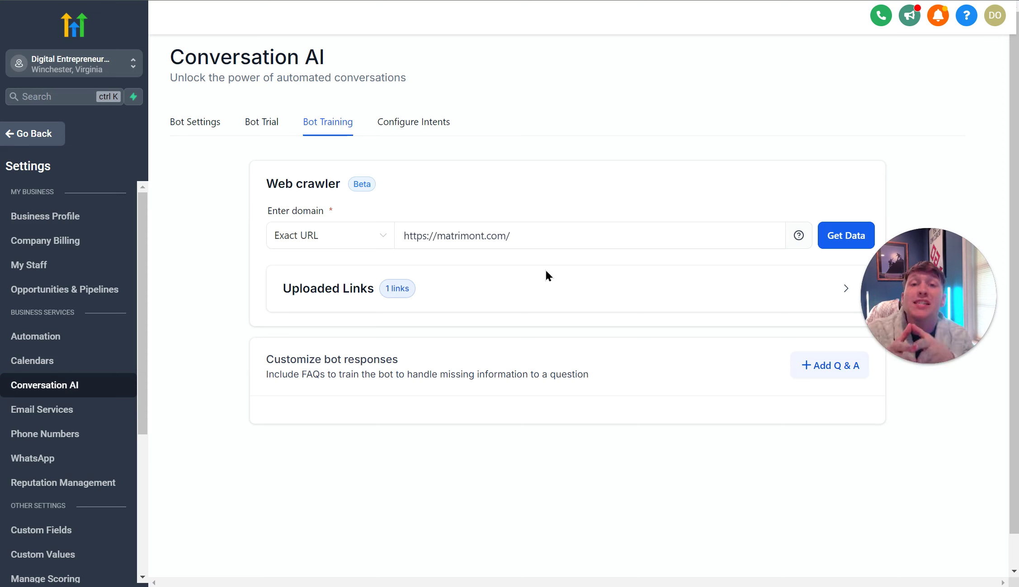
{"action": "left_click", "coordinate": [270, 121]}
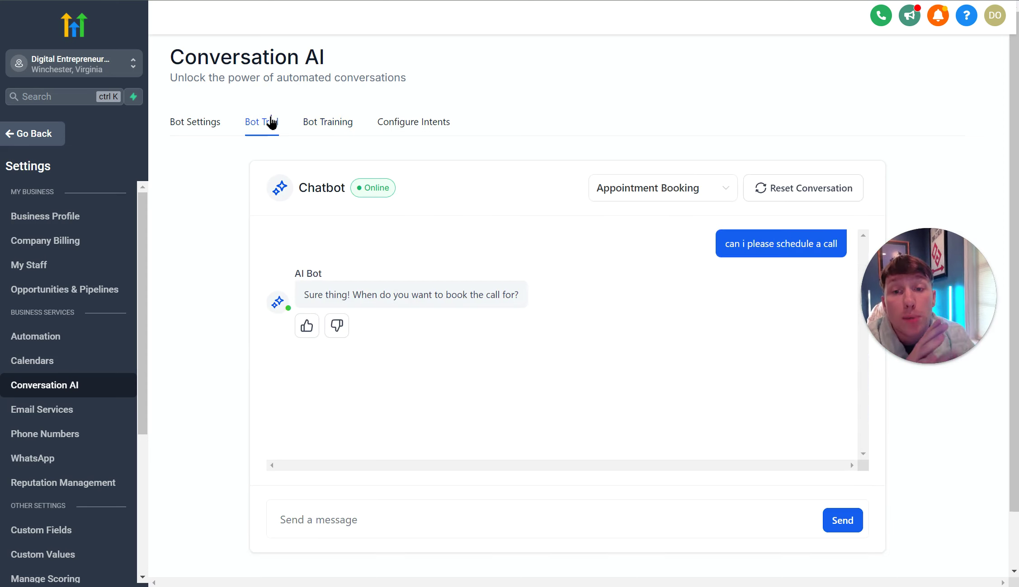